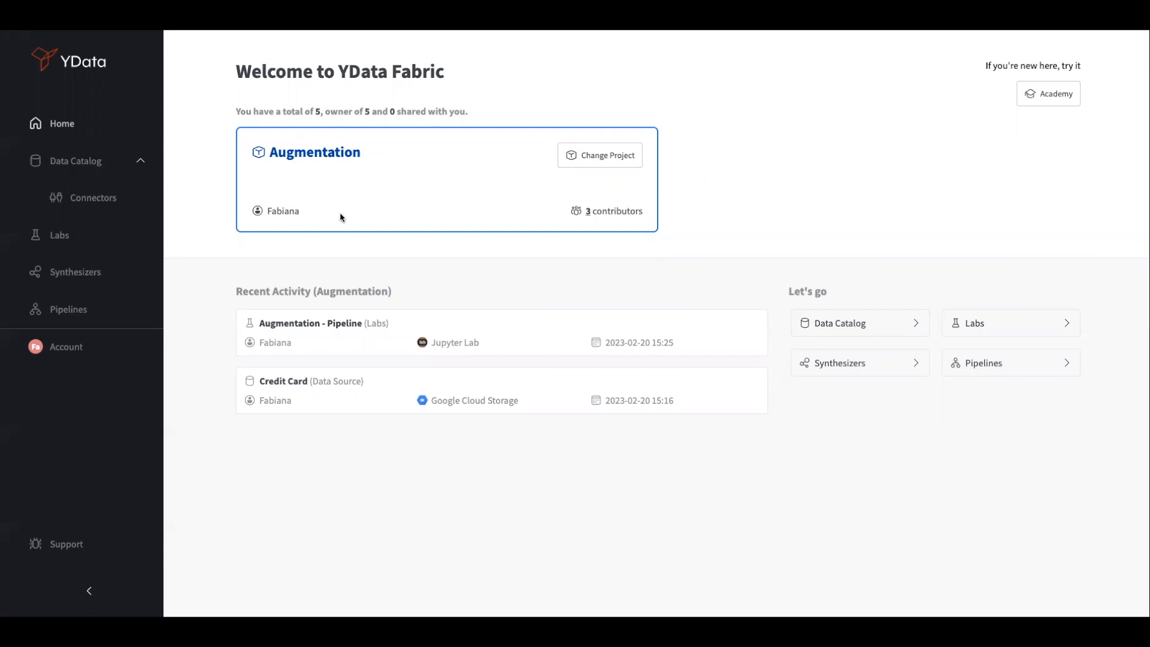
Open the Credit Card dataset from the project's Data Catalog
{"action": "left_click", "coordinate": [70, 163]}
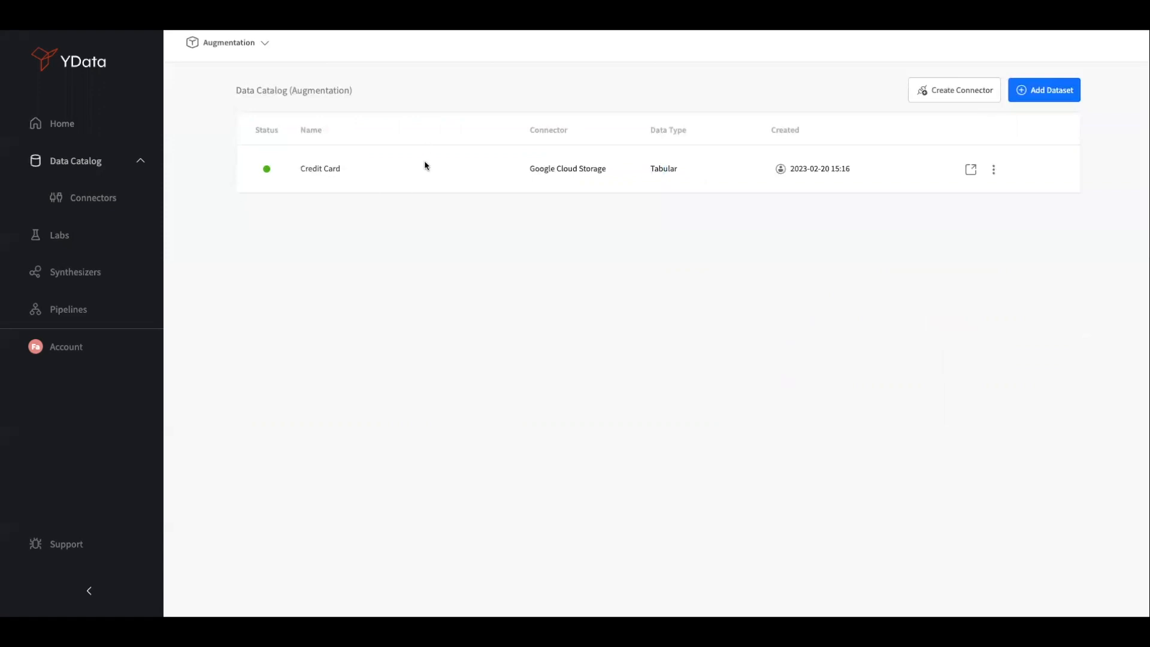
{"action": "left_click", "coordinate": [127, 197]}
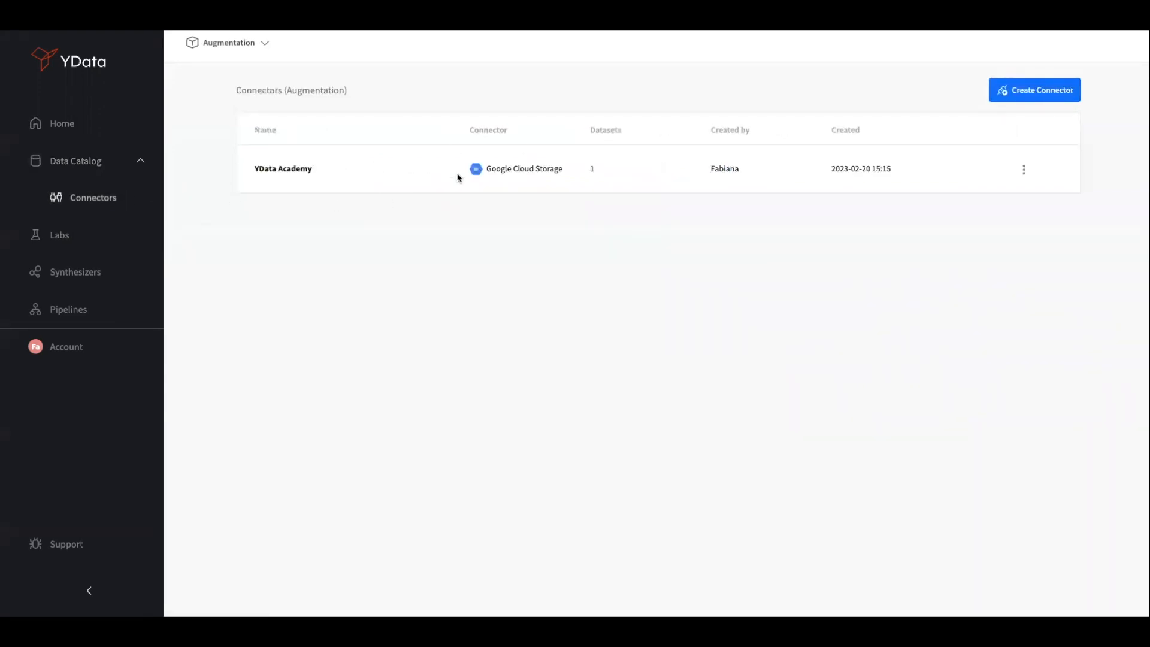
{"action": "left_click", "coordinate": [91, 162]}
{"action": "left_click", "coordinate": [971, 169]}
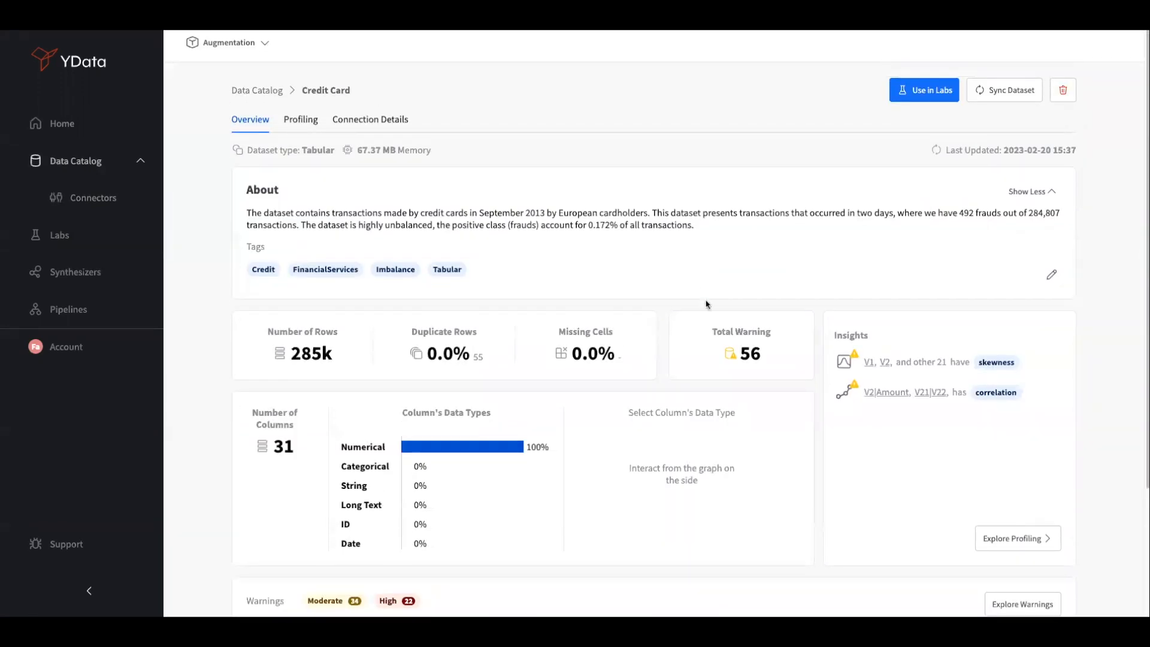
Review the dataset's warnings filtered to Correlation, then close the overview
{"action": "right_click", "coordinate": [830, 342]}
{"action": "scroll", "coordinate": [1030, 401], "scroll_direction": "down", "scroll_amount": 3}
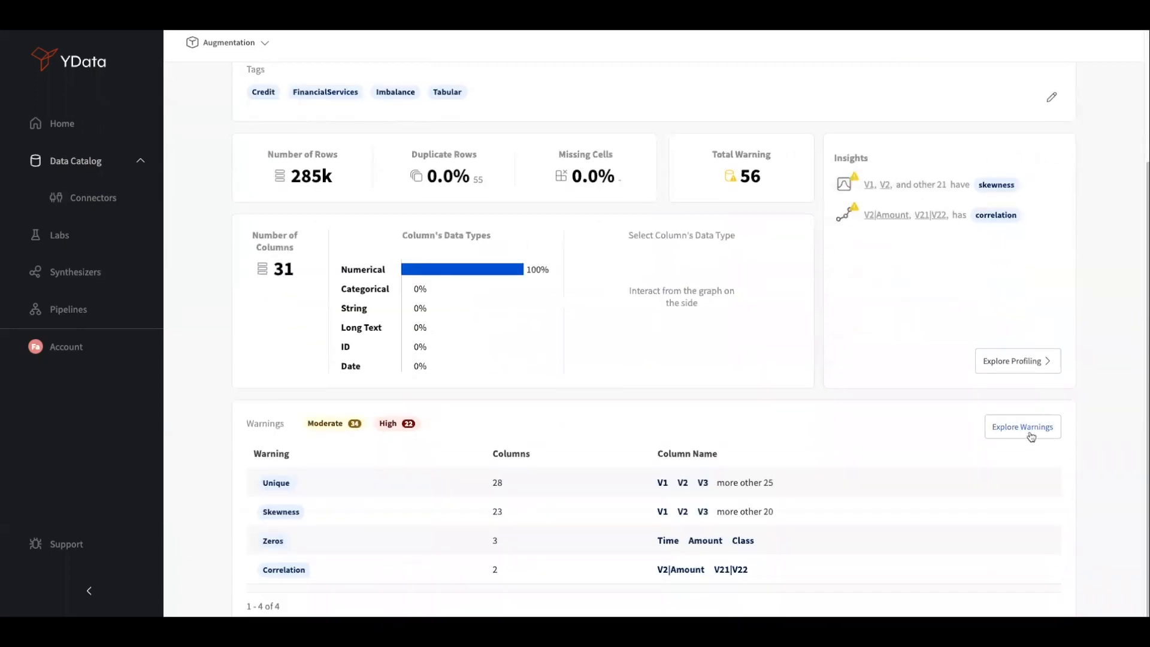
{"action": "left_click", "coordinate": [1031, 429]}
{"action": "left_click", "coordinate": [445, 180]}
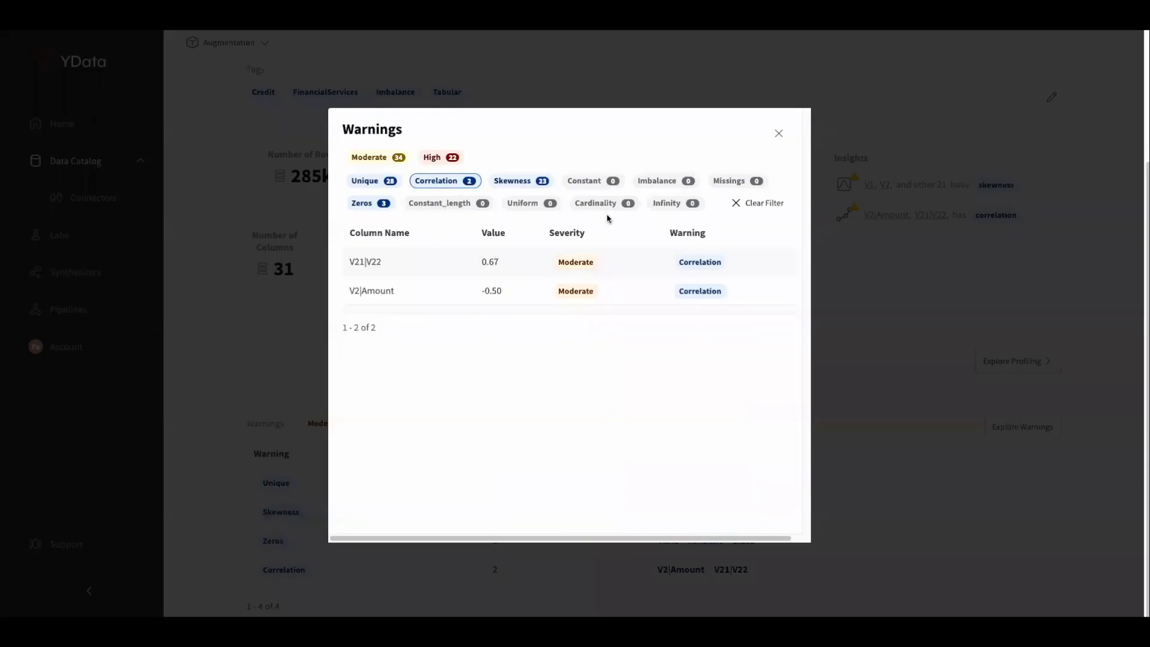
{"action": "left_click", "coordinate": [779, 133]}
Switch to the Profiling view and open its Select Columns list
{"action": "scroll", "coordinate": [486, 218], "scroll_direction": "up", "scroll_amount": 3}
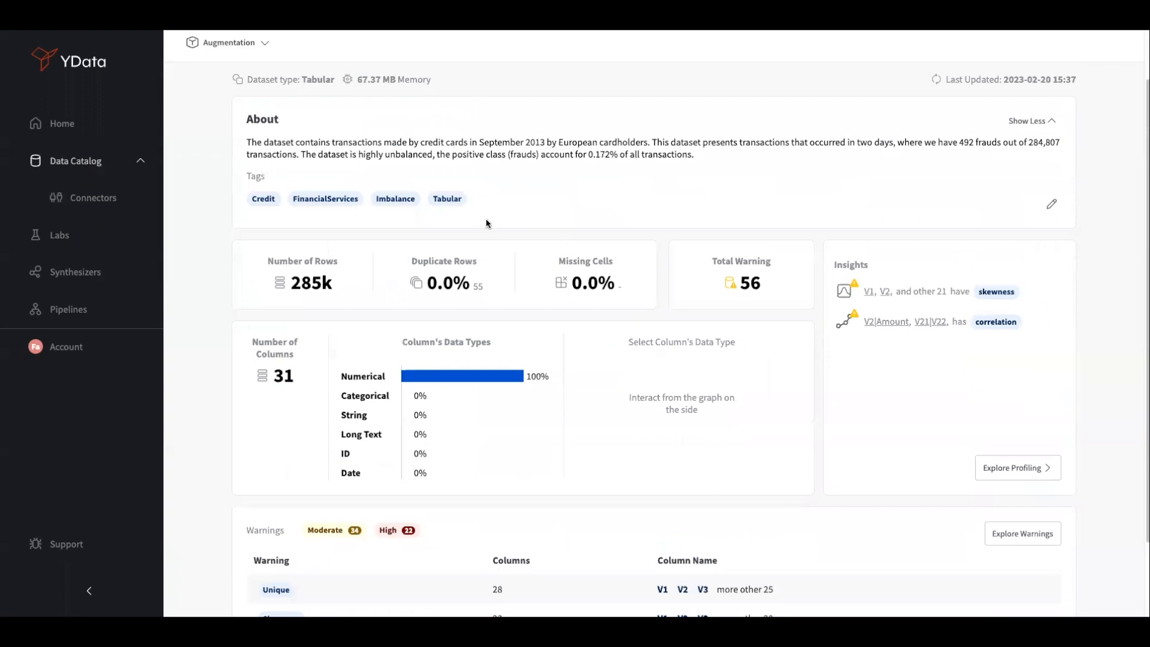
{"action": "left_click", "coordinate": [311, 123]}
{"action": "left_click", "coordinate": [468, 256]}
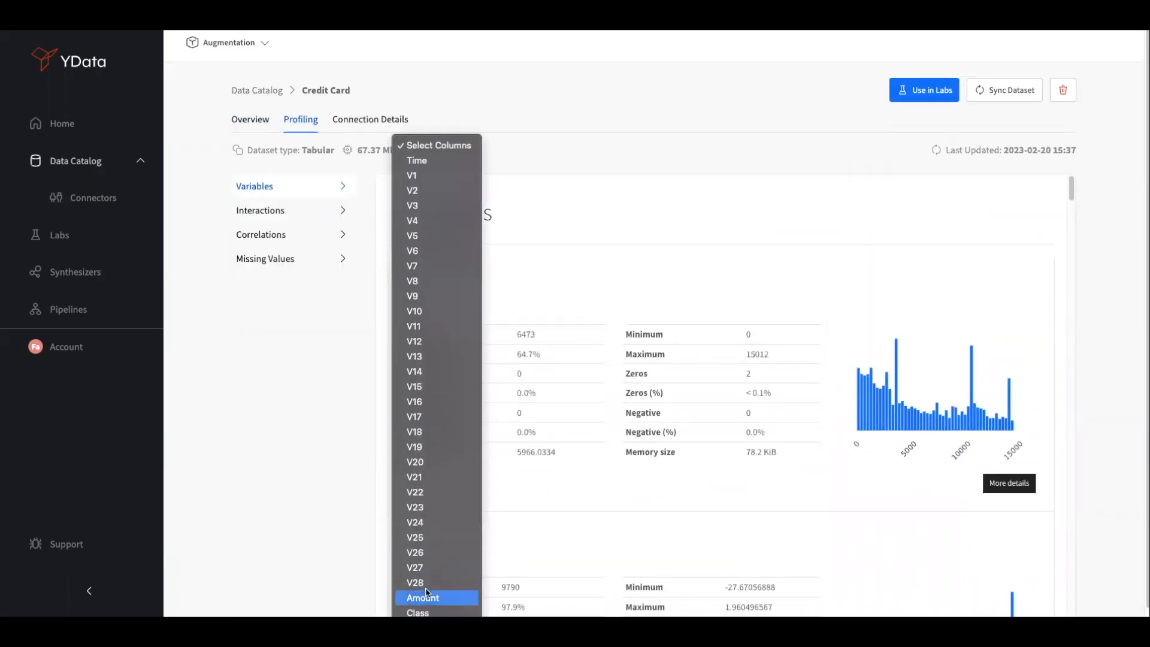
Profile only the Class column, then open the lab's JupyterLab with 01_Read_dataset.ipynb
{"action": "left_click", "coordinate": [686, 386]}
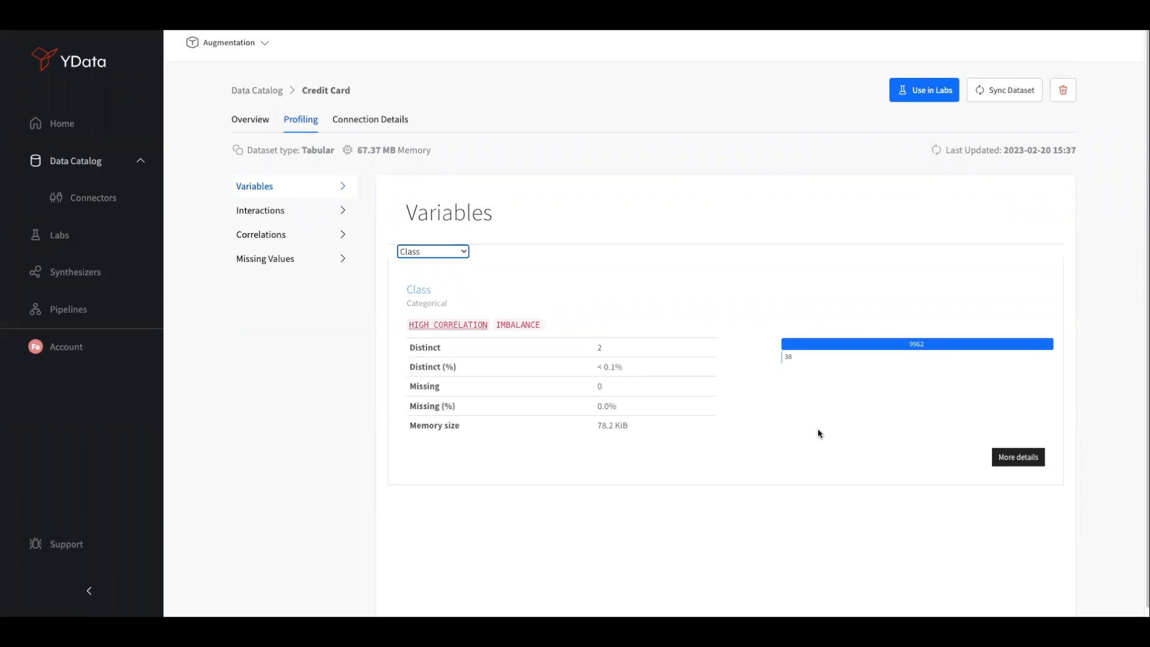
{"action": "left_click", "coordinate": [103, 234]}
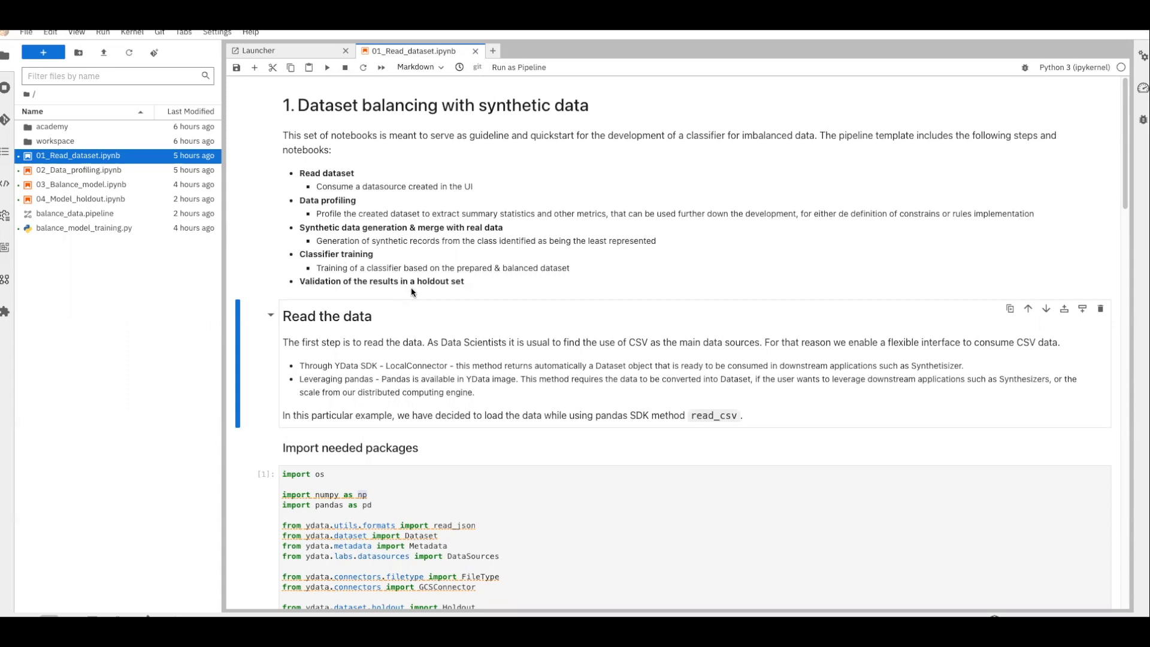
Read through the 01_Read_dataset notebook, return to the top, and bring up the Launcher
{"action": "scroll", "coordinate": [490, 317], "scroll_direction": "down", "scroll_amount": 2}
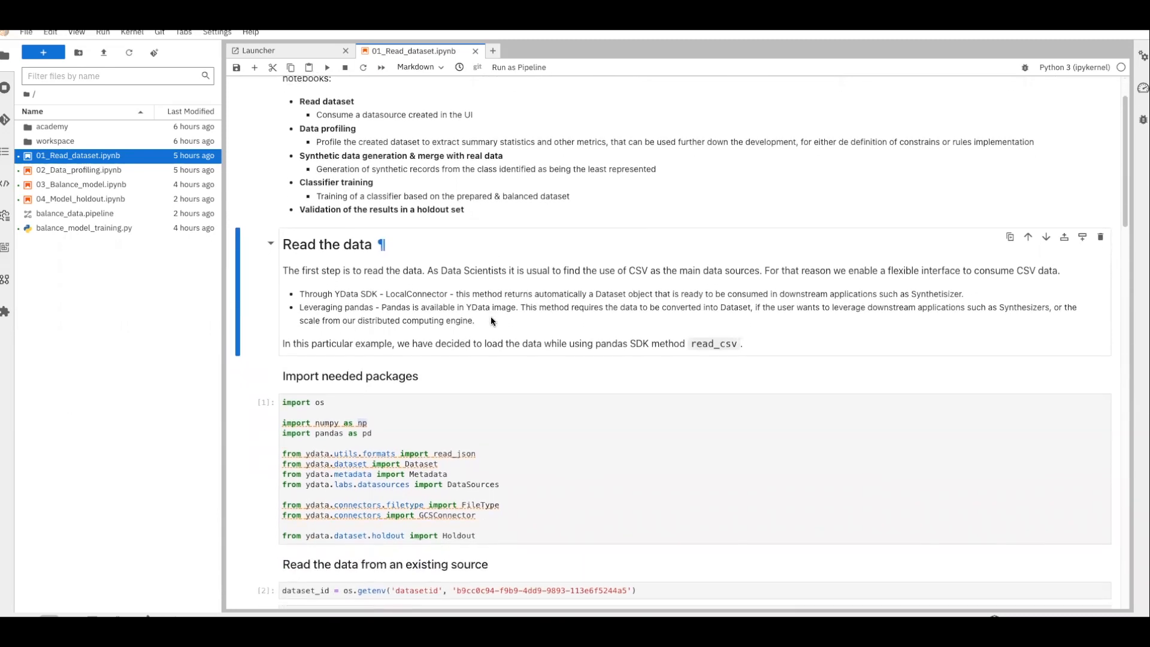
{"action": "scroll", "coordinate": [490, 316], "scroll_direction": "down", "scroll_amount": 5}
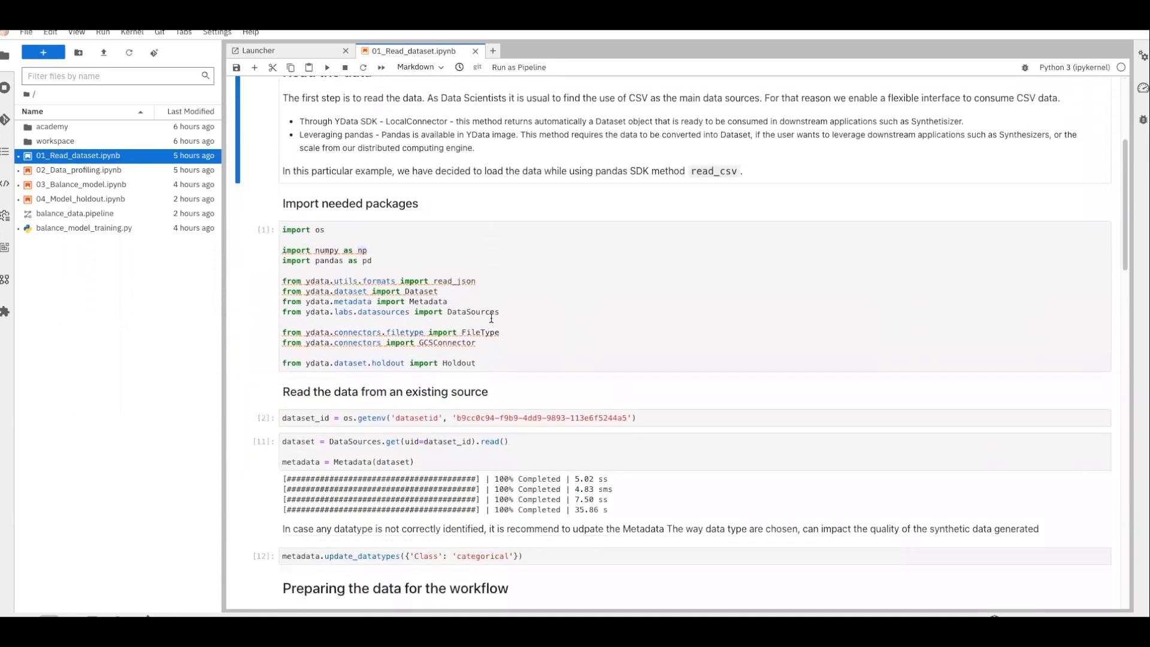
{"action": "scroll", "coordinate": [490, 317], "scroll_direction": "down", "scroll_amount": 1}
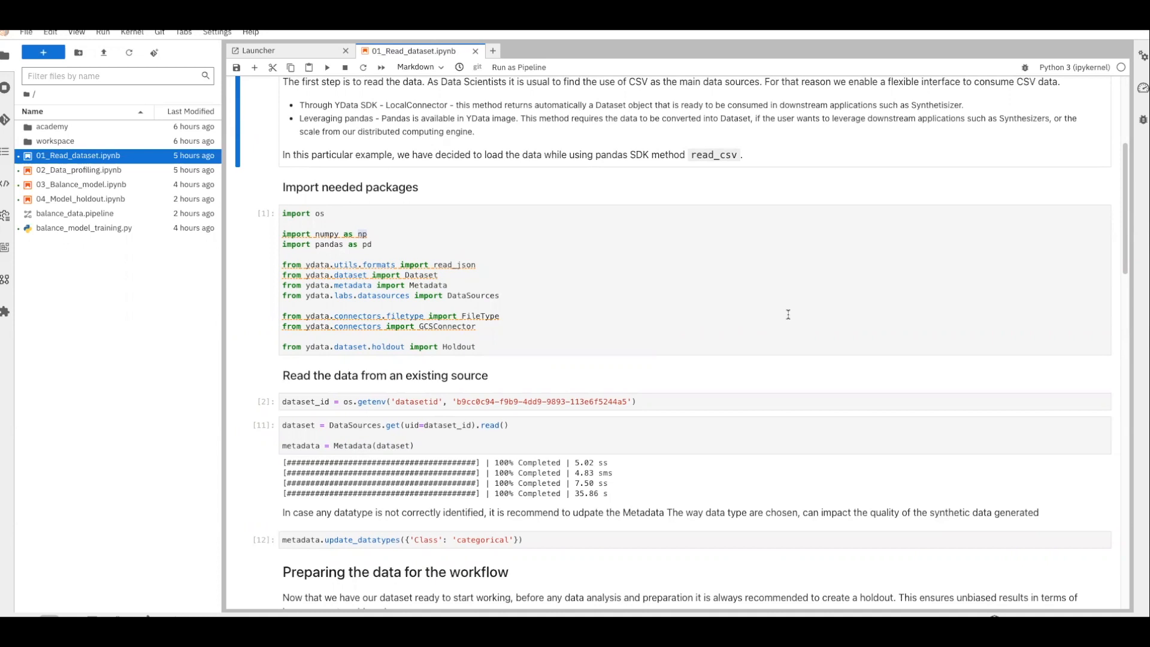
{"action": "scroll", "coordinate": [774, 315], "scroll_direction": "down", "scroll_amount": 2}
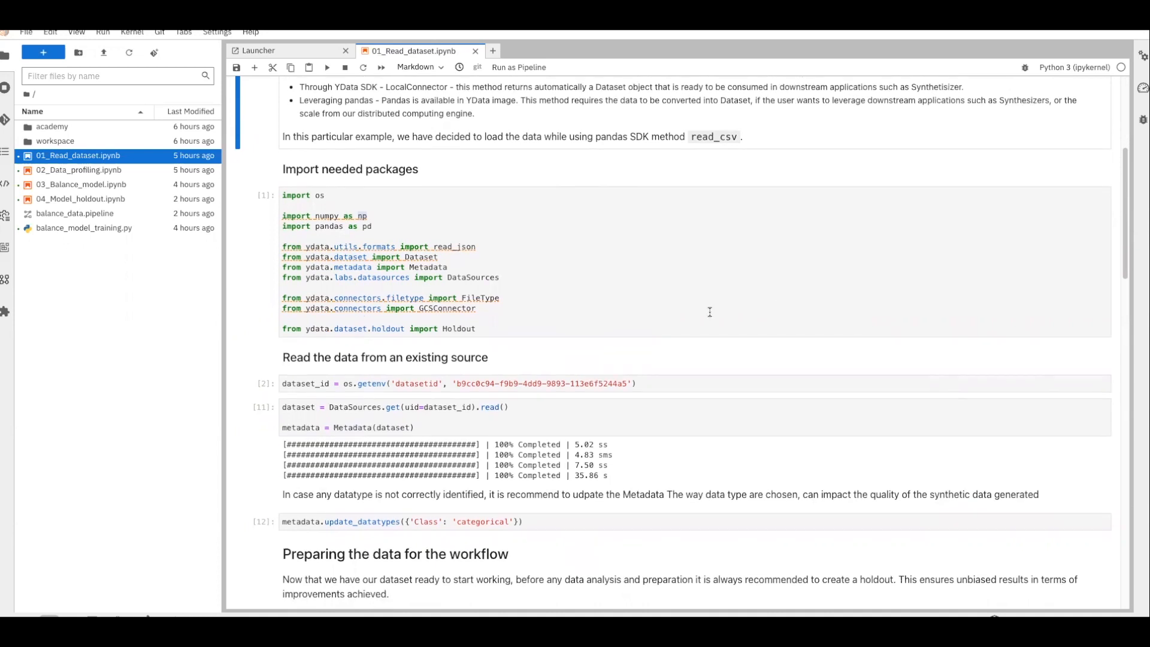
{"action": "scroll", "coordinate": [710, 313], "scroll_direction": "down", "scroll_amount": 3}
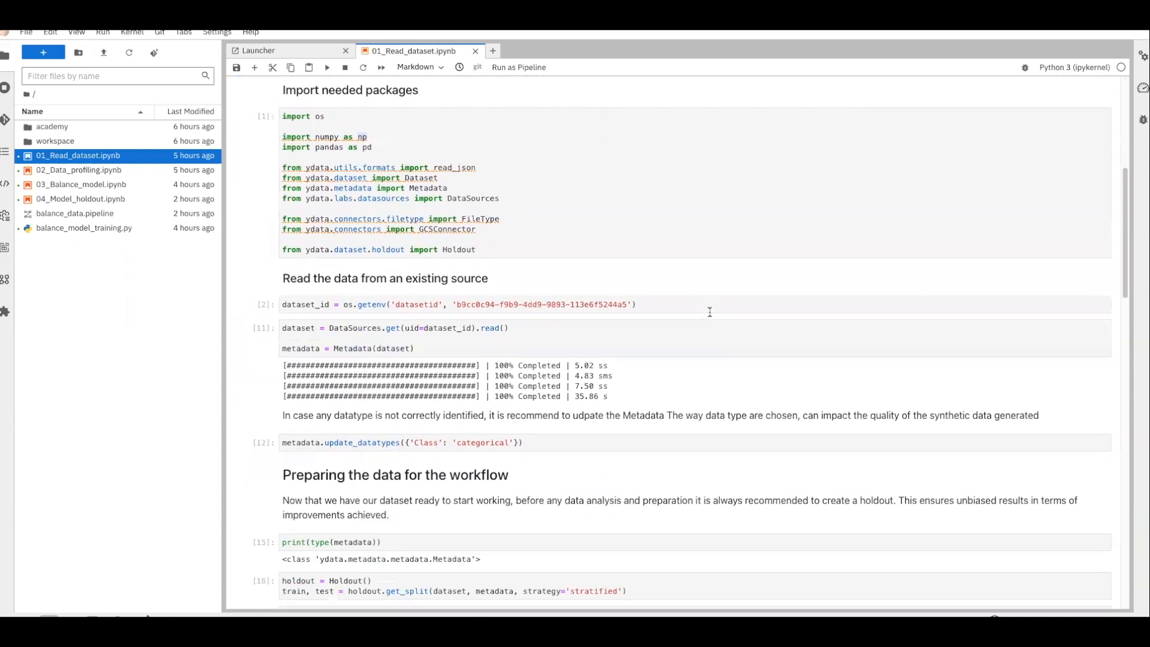
{"action": "scroll", "coordinate": [710, 312], "scroll_direction": "down", "scroll_amount": 5}
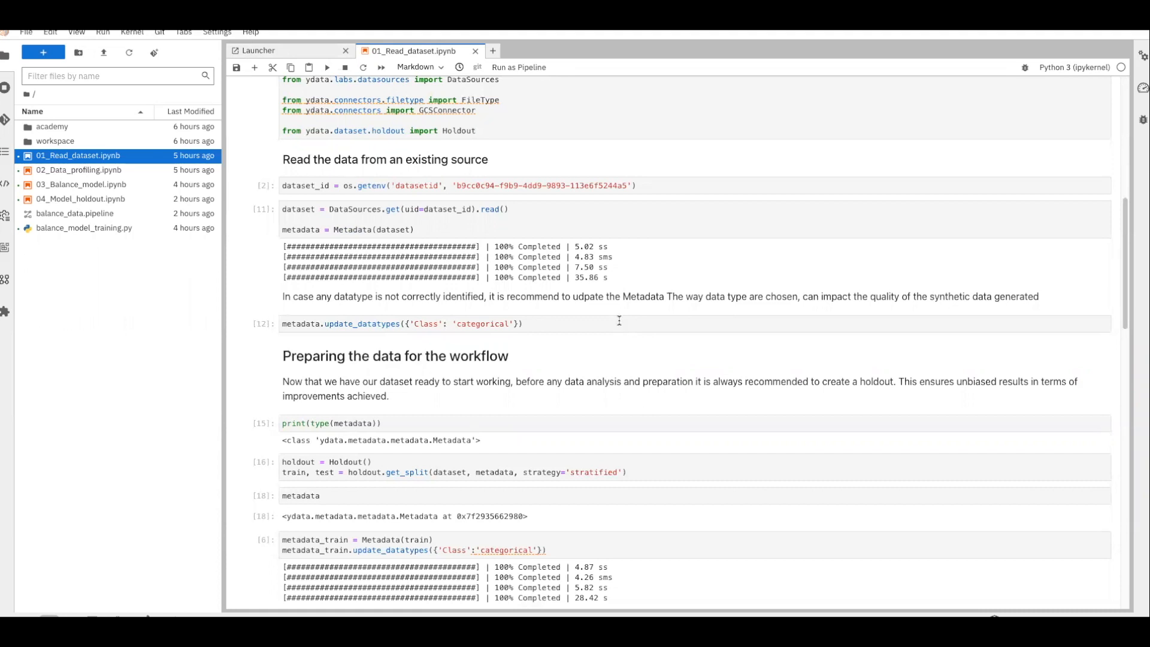
{"action": "scroll", "coordinate": [619, 320], "scroll_direction": "down", "scroll_amount": 1}
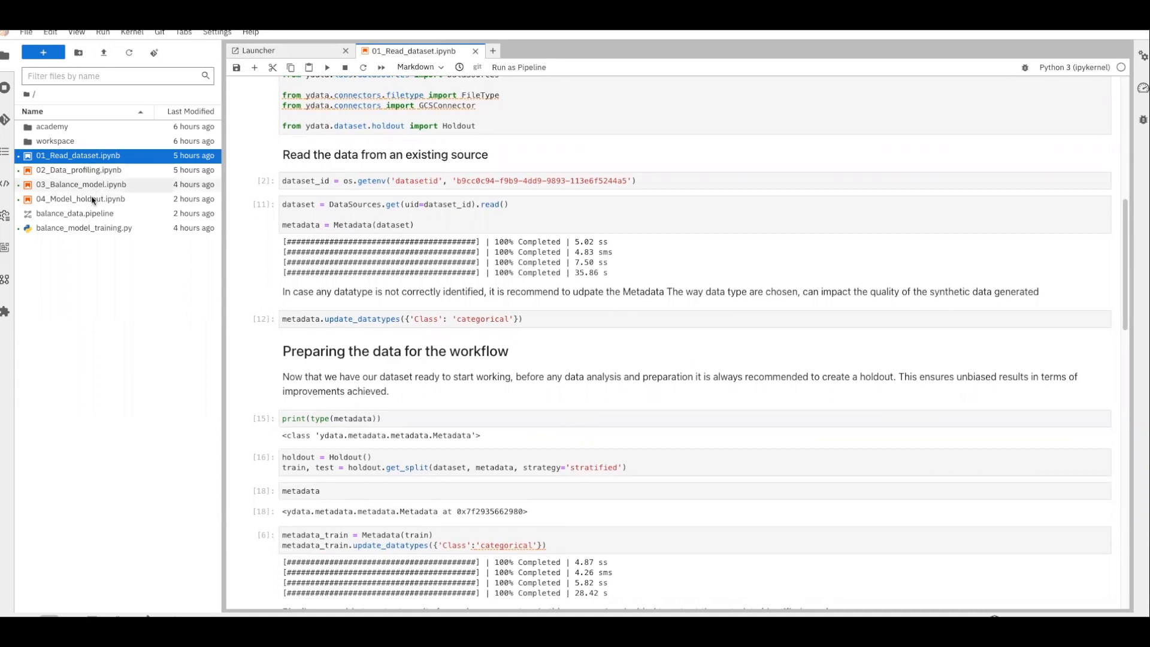
{"action": "scroll", "coordinate": [324, 244], "scroll_direction": "up", "scroll_amount": 4}
{"action": "scroll", "coordinate": [324, 244], "scroll_direction": "up", "scroll_amount": 10}
{"action": "scroll", "coordinate": [278, 214], "scroll_direction": "up", "scroll_amount": 1}
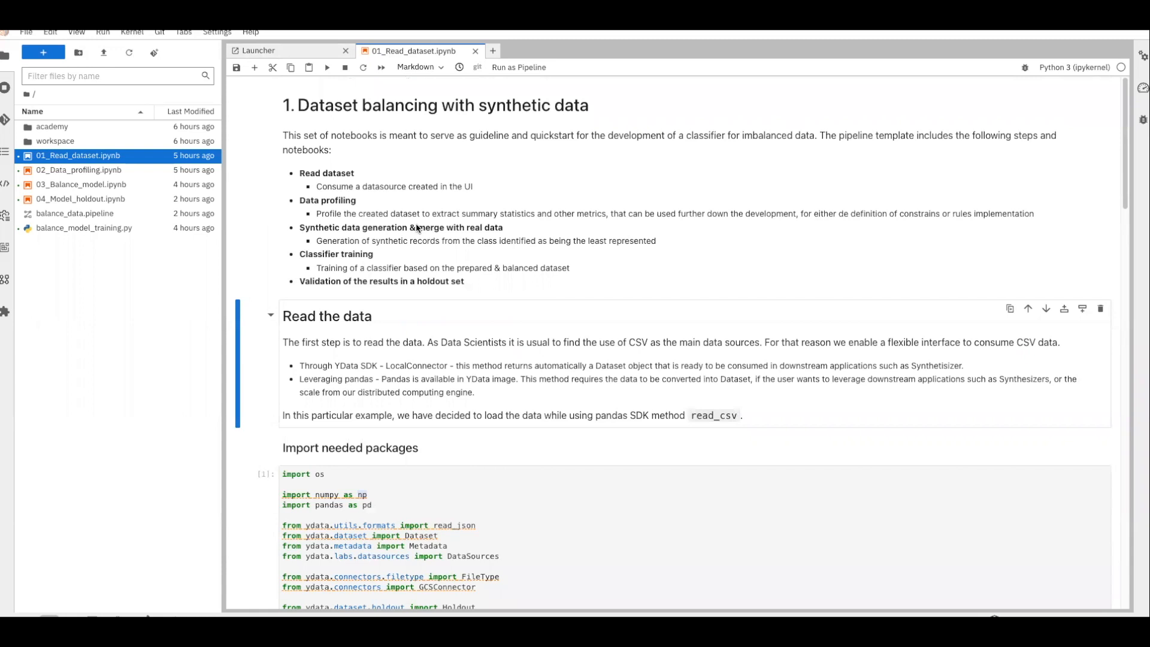
{"action": "left_click", "coordinate": [305, 56]}
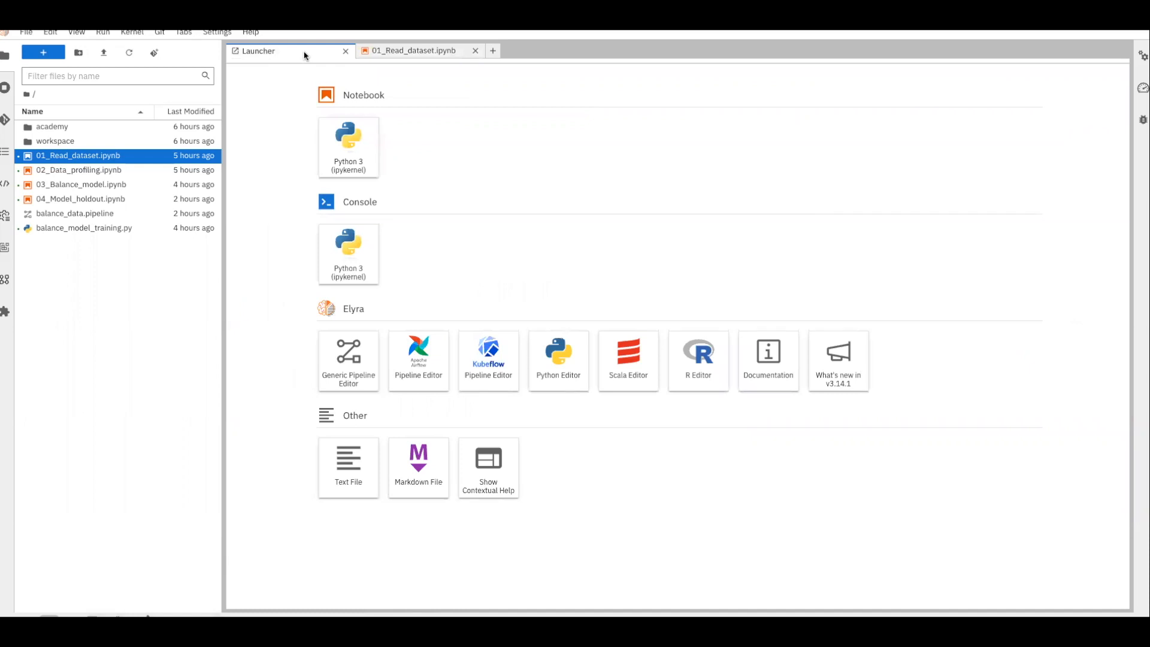
Create a Kubeflow pipeline with a 01_Read_dataset node running on the YData CPU image
{"action": "left_click", "coordinate": [494, 364]}
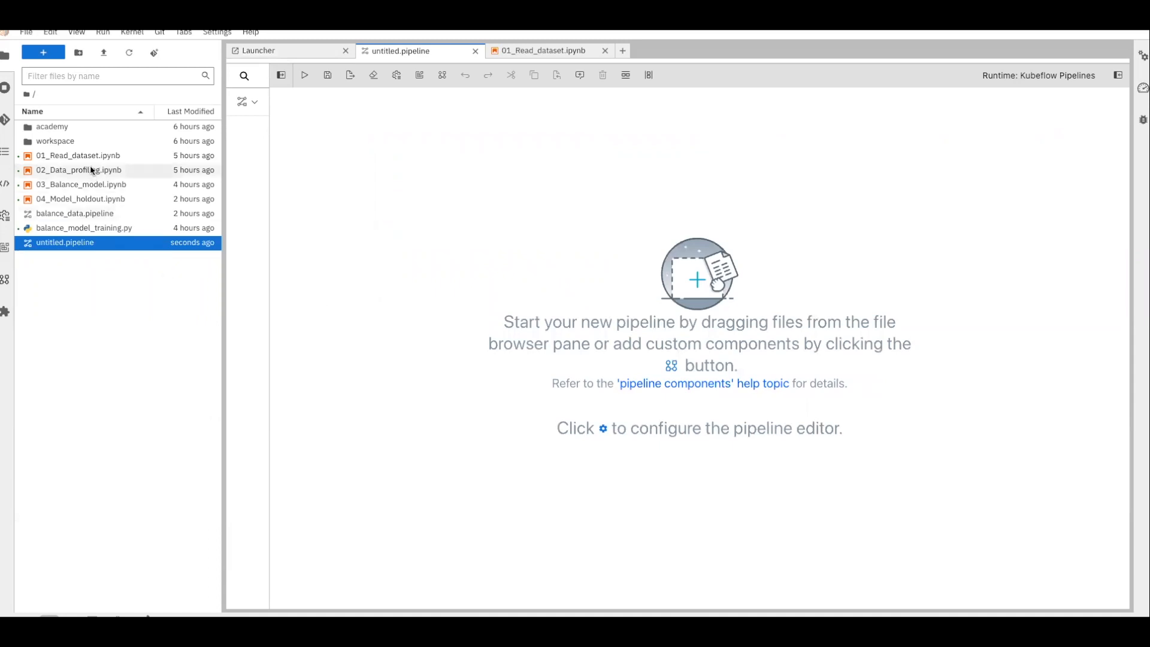
{"action": "left_click_drag", "start_coordinate": [84, 160], "coordinate": [366, 174]}
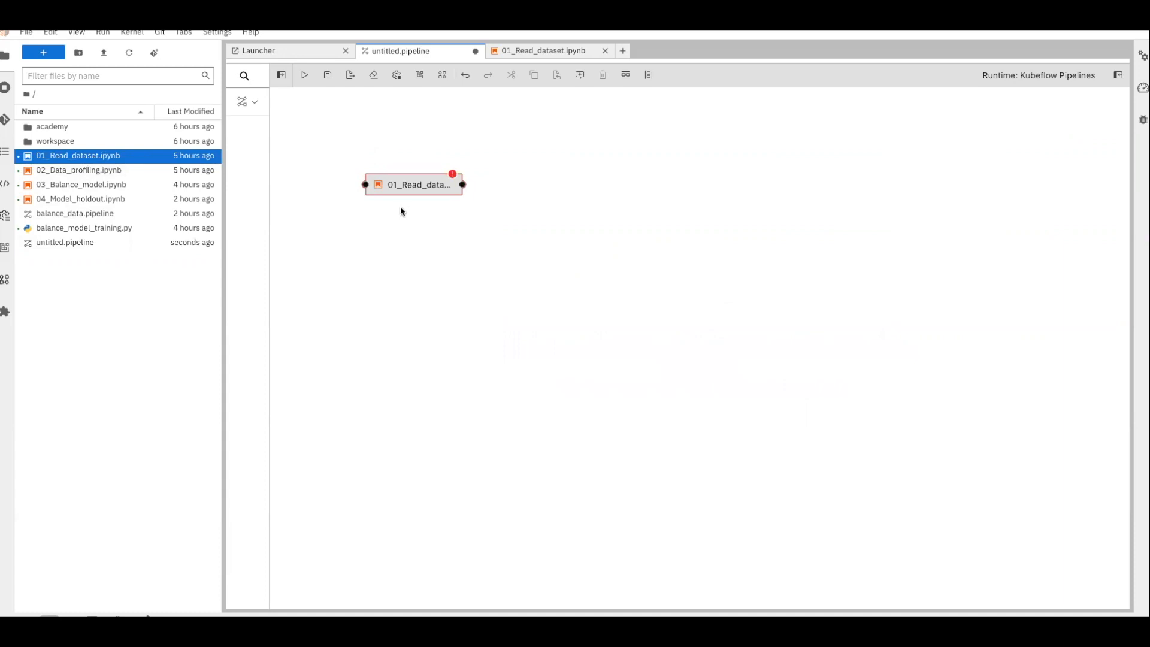
{"action": "right_click", "coordinate": [418, 180]}
{"action": "left_click", "coordinate": [452, 205]}
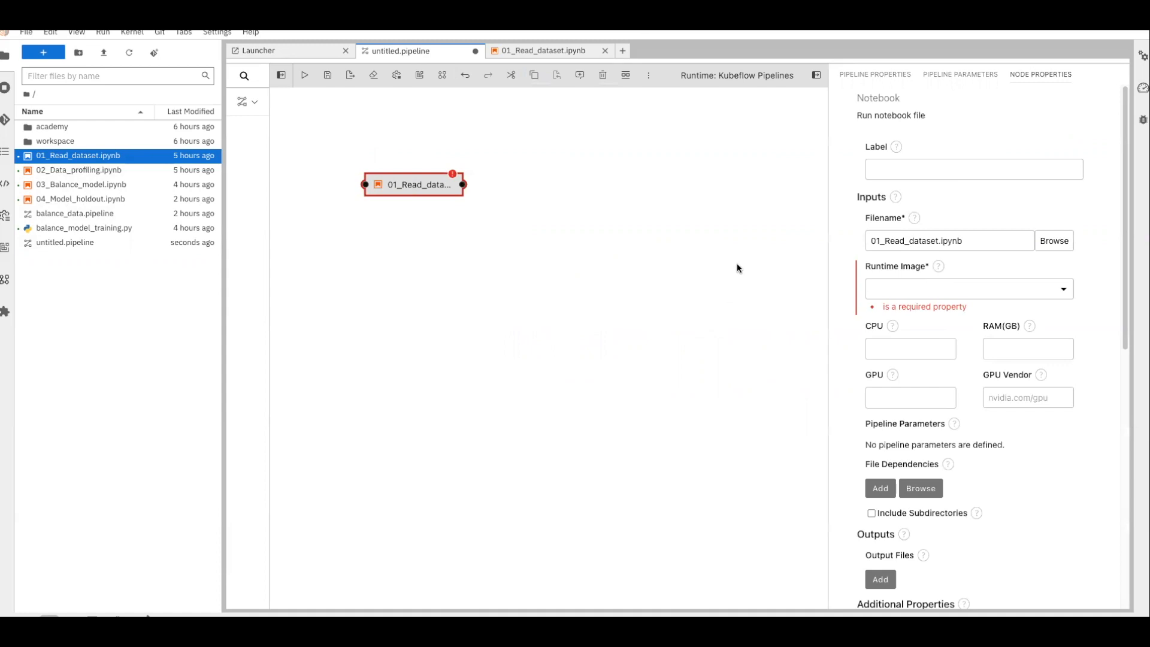
{"action": "left_click", "coordinate": [898, 285]}
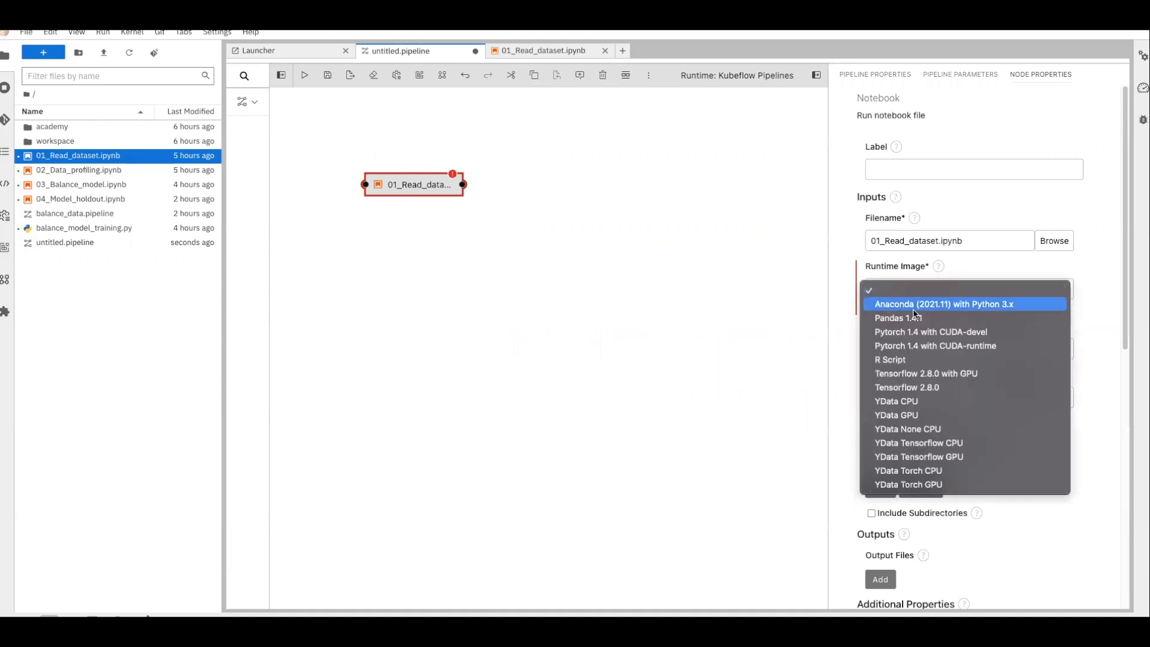
{"action": "left_click", "coordinate": [909, 401]}
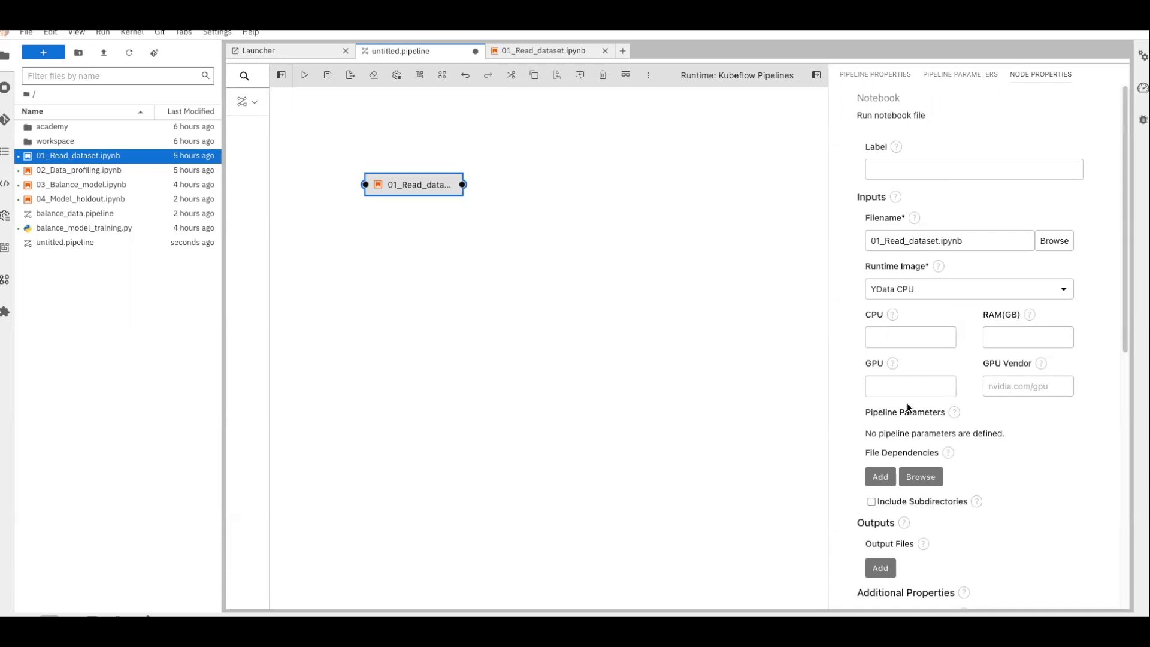
Give the node 1 CPU and 8 GB RAM, then add a 02_Data_profiling node
{"action": "left_click", "coordinate": [899, 336]}
{"action": "type", "text": "1"}
{"action": "left_click", "coordinate": [987, 338]}
{"action": "type", "text": "8"}
{"action": "left_click_drag", "start_coordinate": [78, 170], "coordinate": [541, 185]}
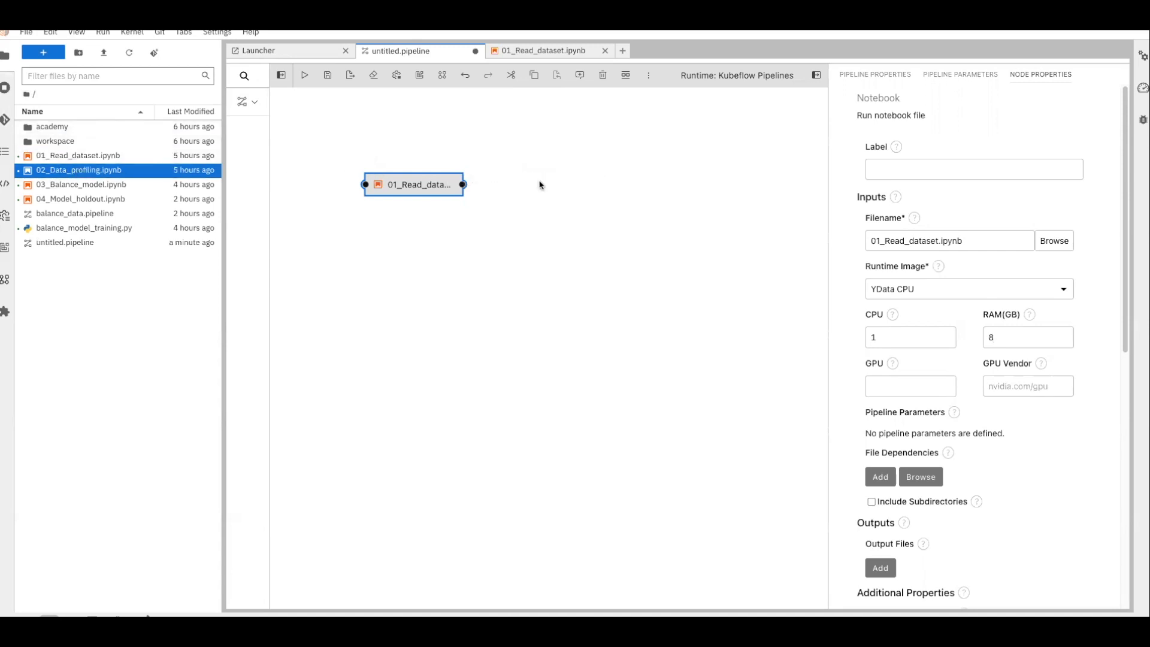
Set the 02_Data_profiling node to the YData GPU image and link 01_Read_dataset's output into it
{"action": "left_click", "coordinate": [554, 195]}
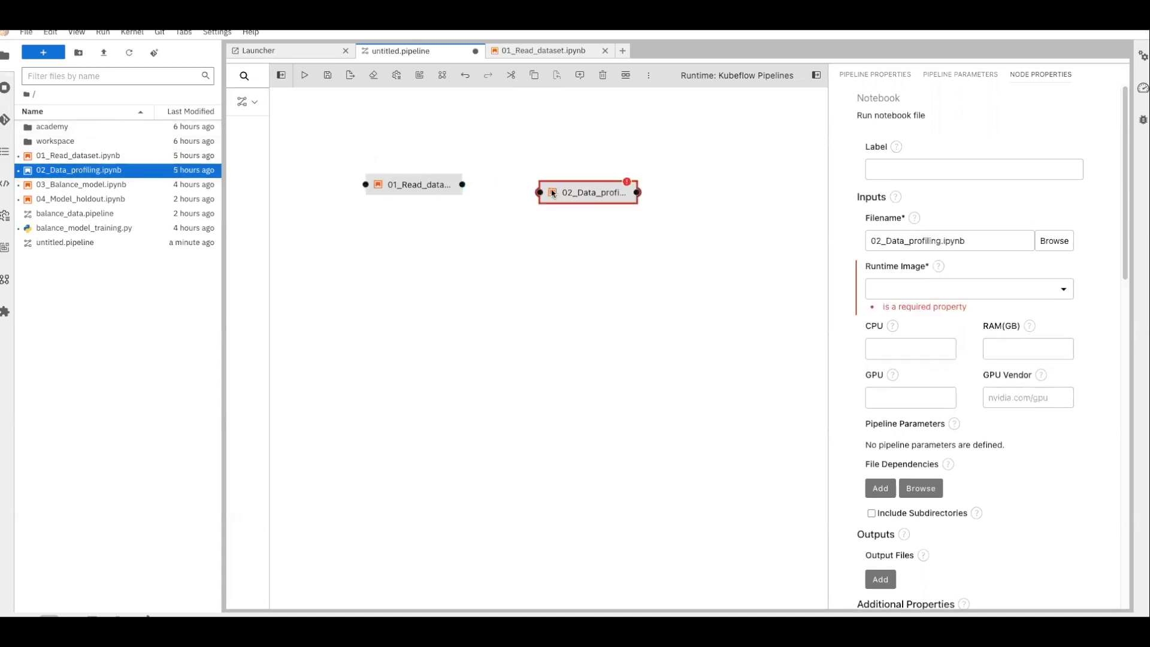
{"action": "left_click_drag", "start_coordinate": [554, 195], "coordinate": [518, 183]}
{"action": "right_click", "coordinate": [544, 184]}
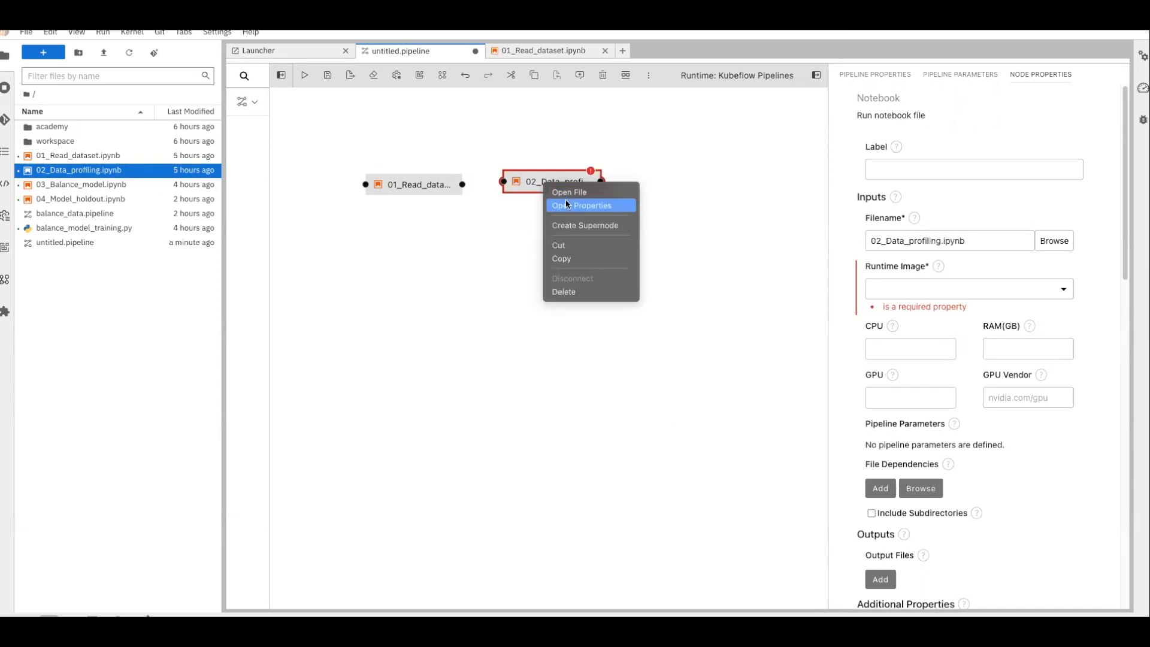
{"action": "left_click", "coordinate": [567, 205]}
{"action": "left_click", "coordinate": [958, 291]}
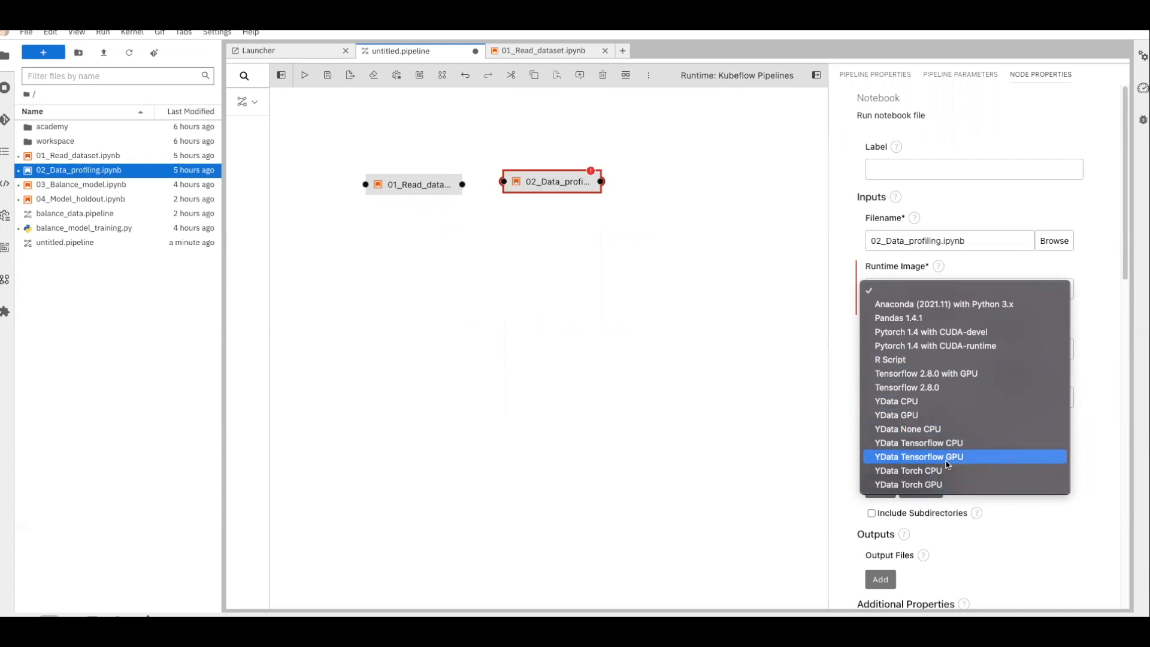
{"action": "left_click", "coordinate": [926, 419]}
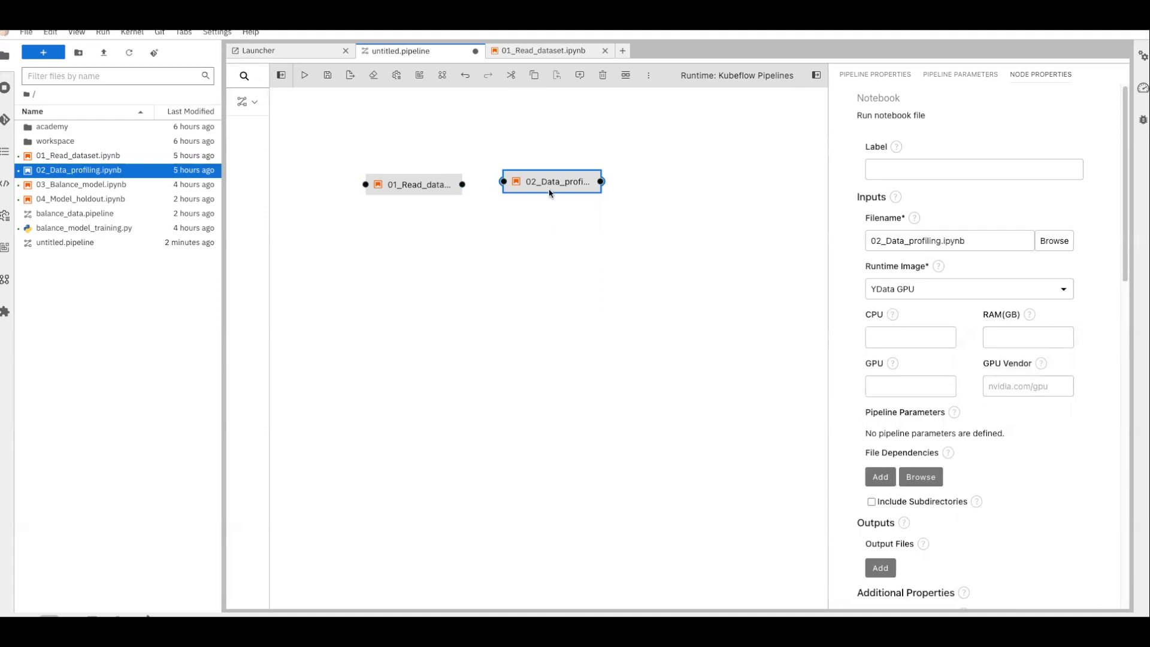
{"action": "left_click_drag", "start_coordinate": [550, 190], "coordinate": [550, 192]}
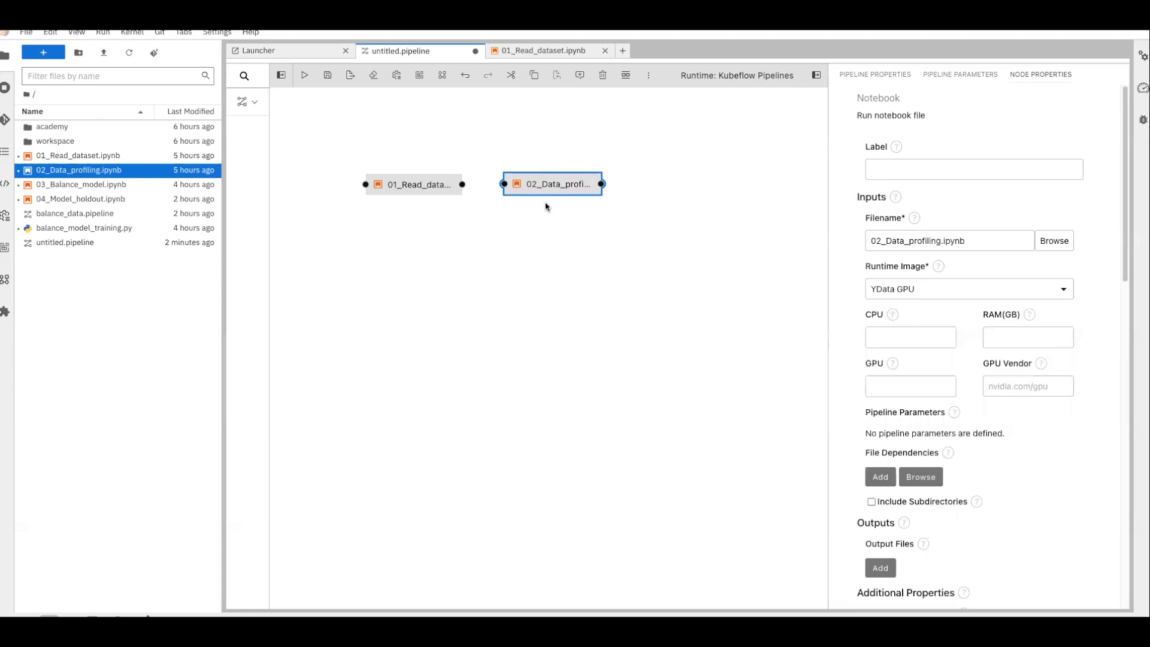
{"action": "left_click_drag", "start_coordinate": [499, 189], "coordinate": [506, 189]}
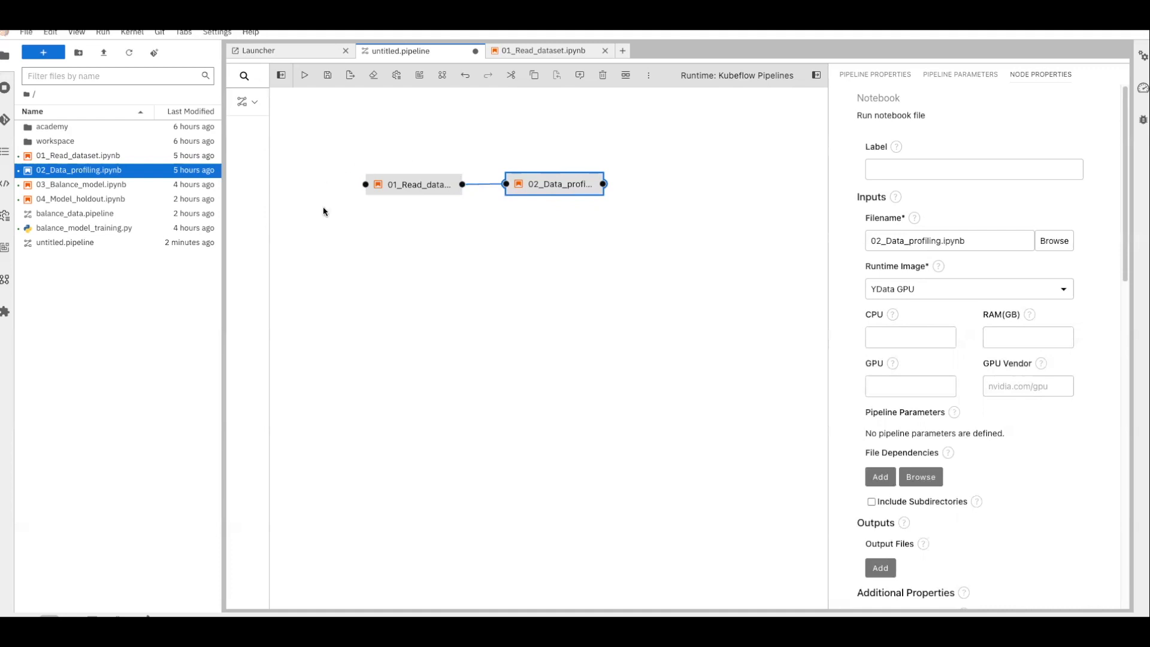
Declare data.csv as an output file of the 01_Read_dataset node and save the pipeline
{"action": "left_click", "coordinate": [419, 190]}
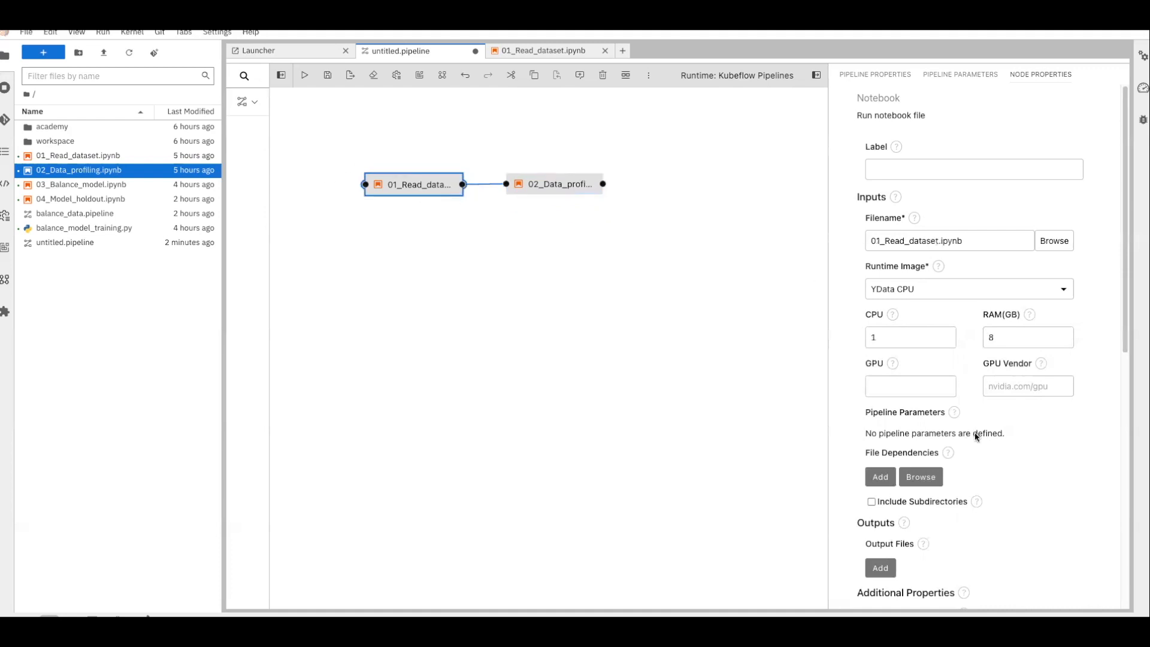
{"action": "scroll", "coordinate": [977, 437], "scroll_direction": "down", "scroll_amount": 3}
{"action": "left_click", "coordinate": [881, 411]}
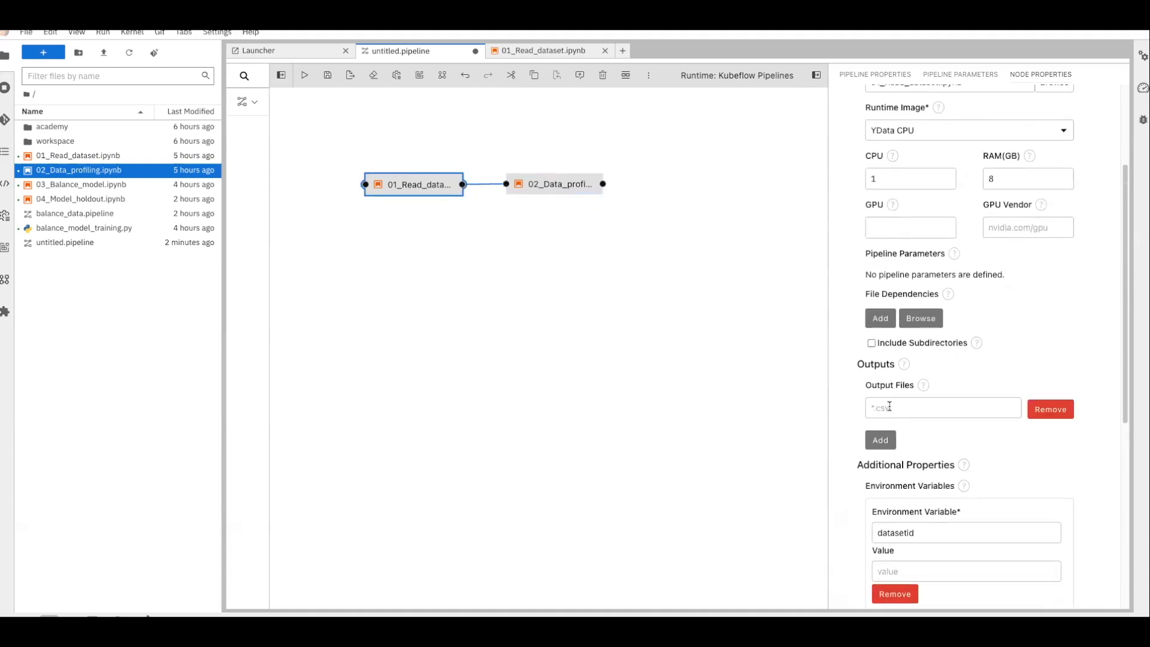
{"action": "type", "text": "datat.csv"}
{"action": "key", "text": "ctrl+s"}
Show the pipeline-wide properties and open its still-empty Pipeline Parameters list
{"action": "left_click", "coordinate": [746, 400]}
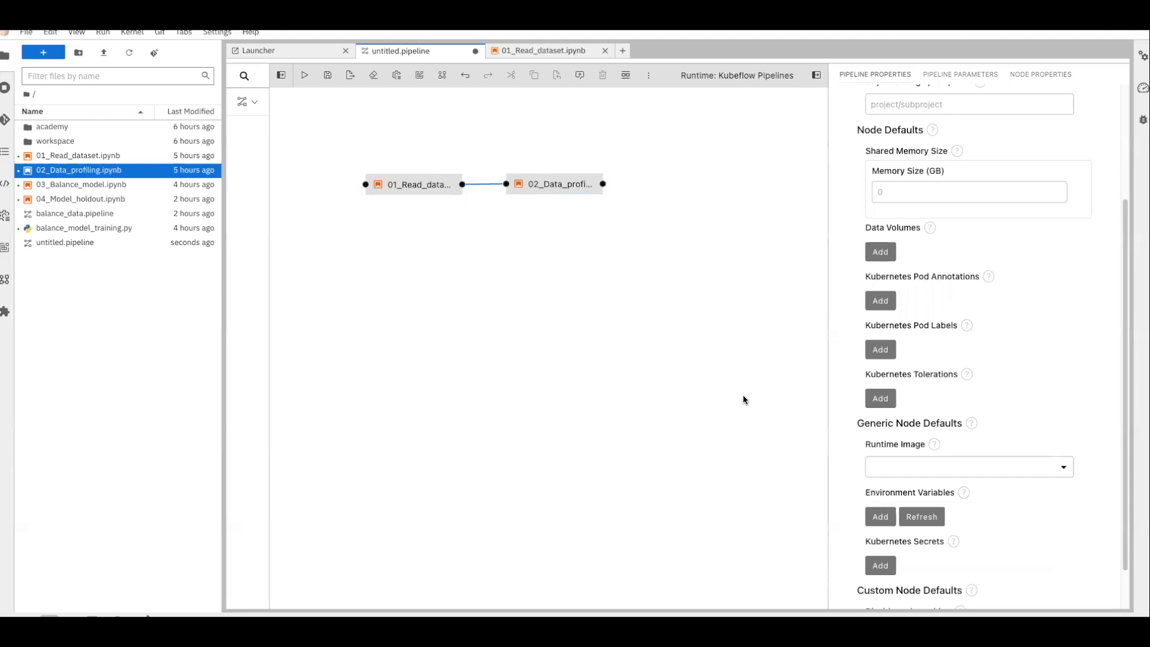
{"action": "left_click", "coordinate": [961, 74]}
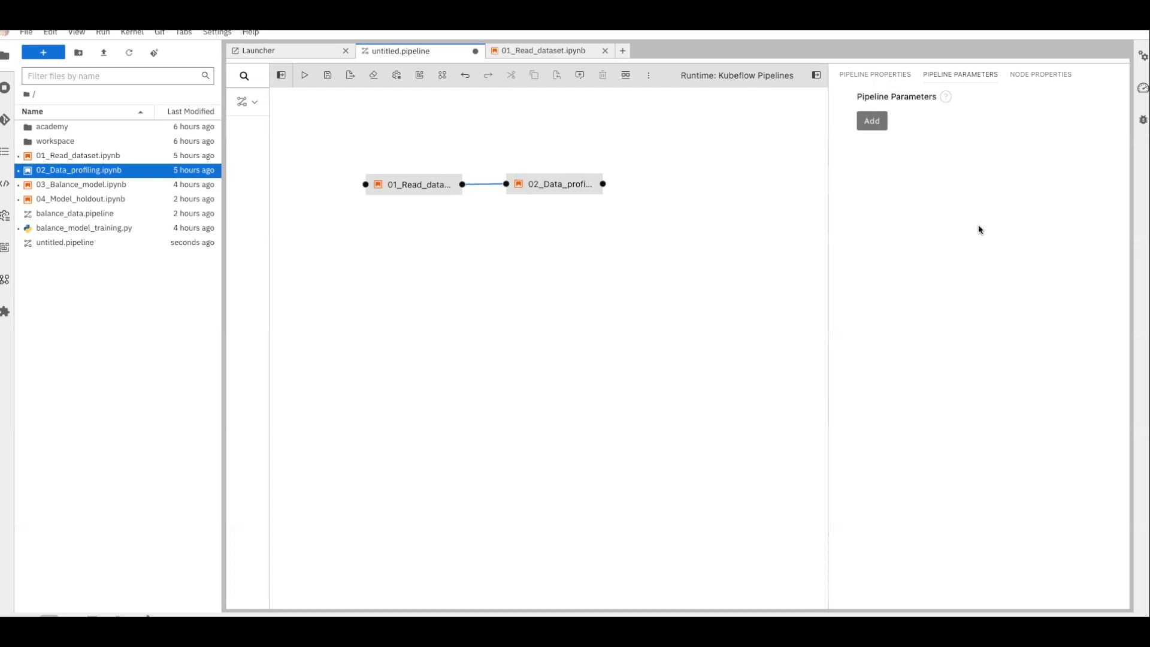
Add a pipeline parameter named augmentation of type Bool
{"action": "left_click", "coordinate": [882, 131]}
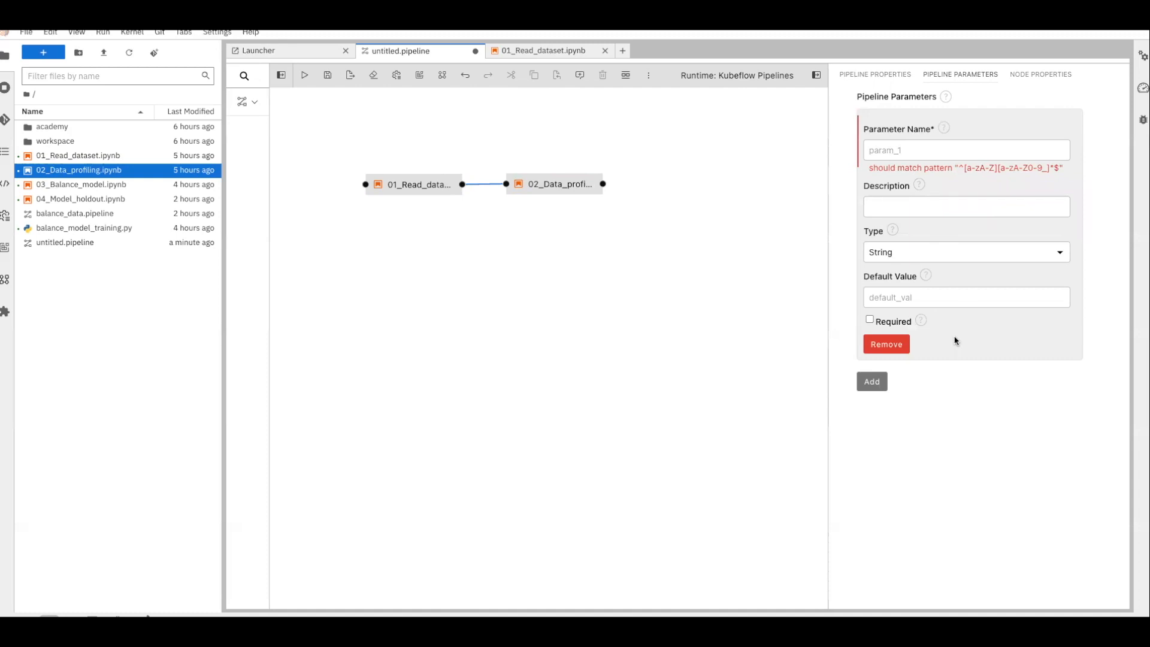
{"action": "left_click", "coordinate": [904, 144]}
{"action": "type", "text": "augmentation"}
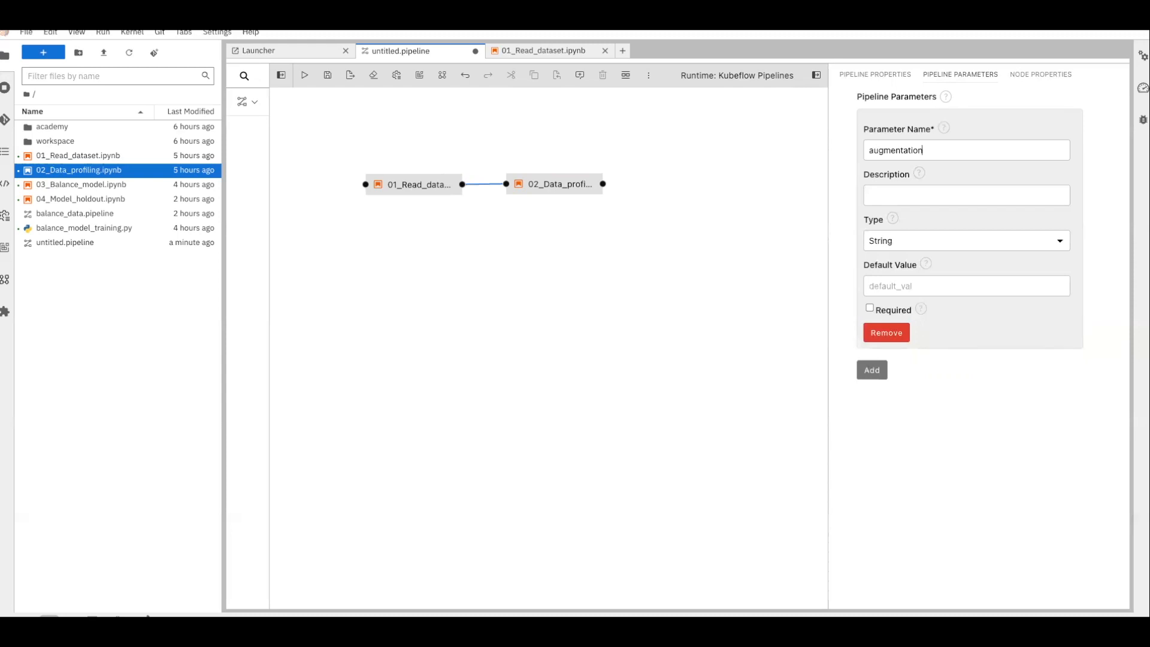
{"action": "left_click", "coordinate": [913, 246]}
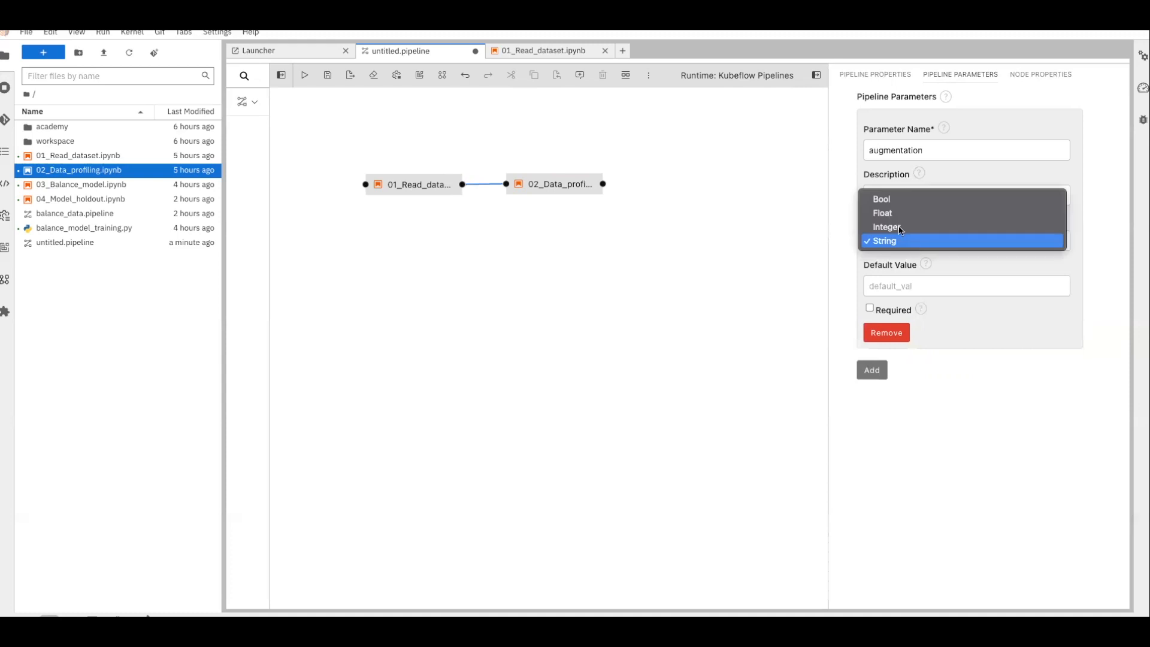
{"action": "left_click", "coordinate": [883, 199]}
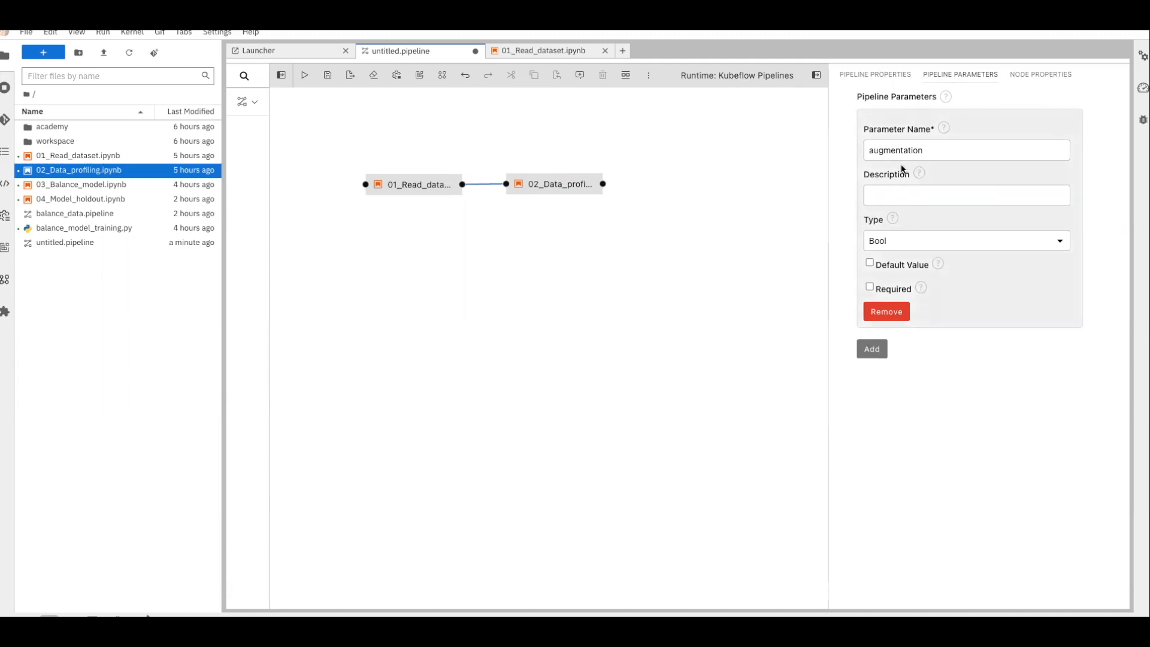
Add an Integer parameter sample_size defaulting to 1000 and save the pipeline
{"action": "left_click", "coordinate": [877, 356]}
{"action": "left_click", "coordinate": [918, 382]}
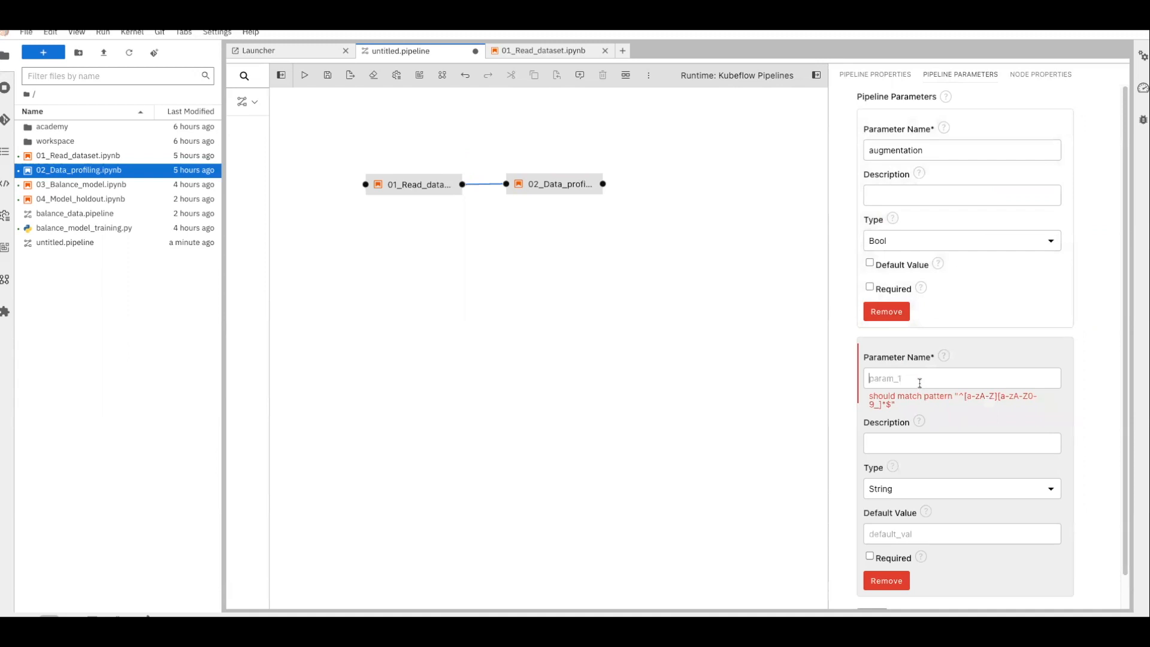
{"action": "type", "text": "sample_size"}
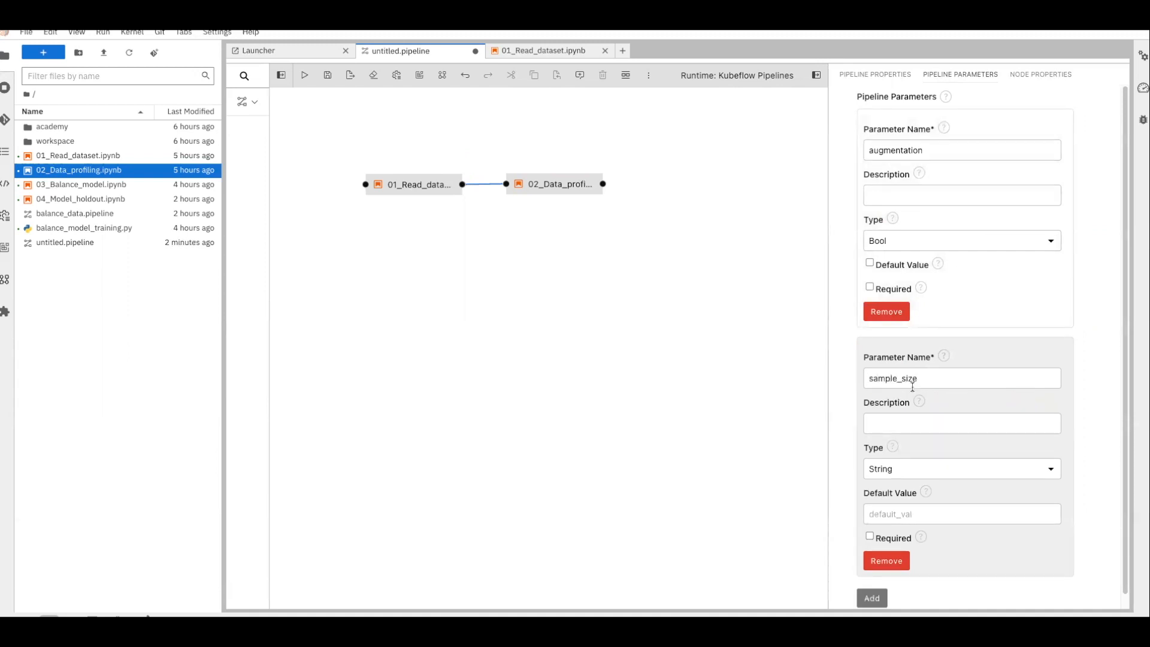
{"action": "left_click", "coordinate": [916, 471]}
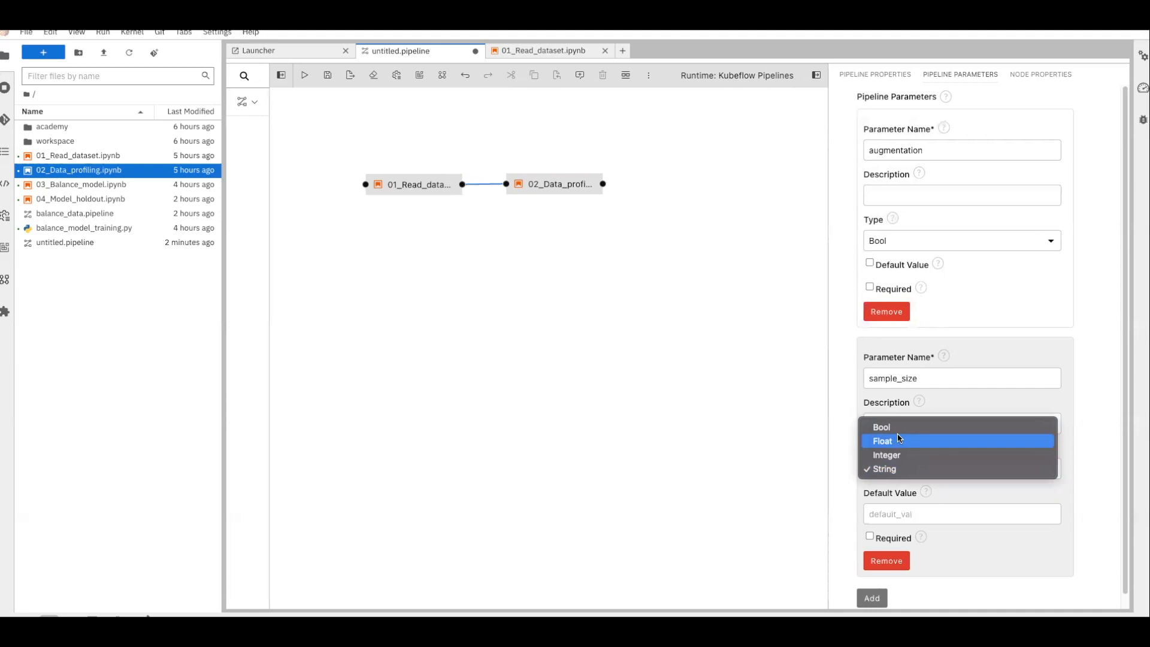
{"action": "left_click", "coordinate": [898, 454]}
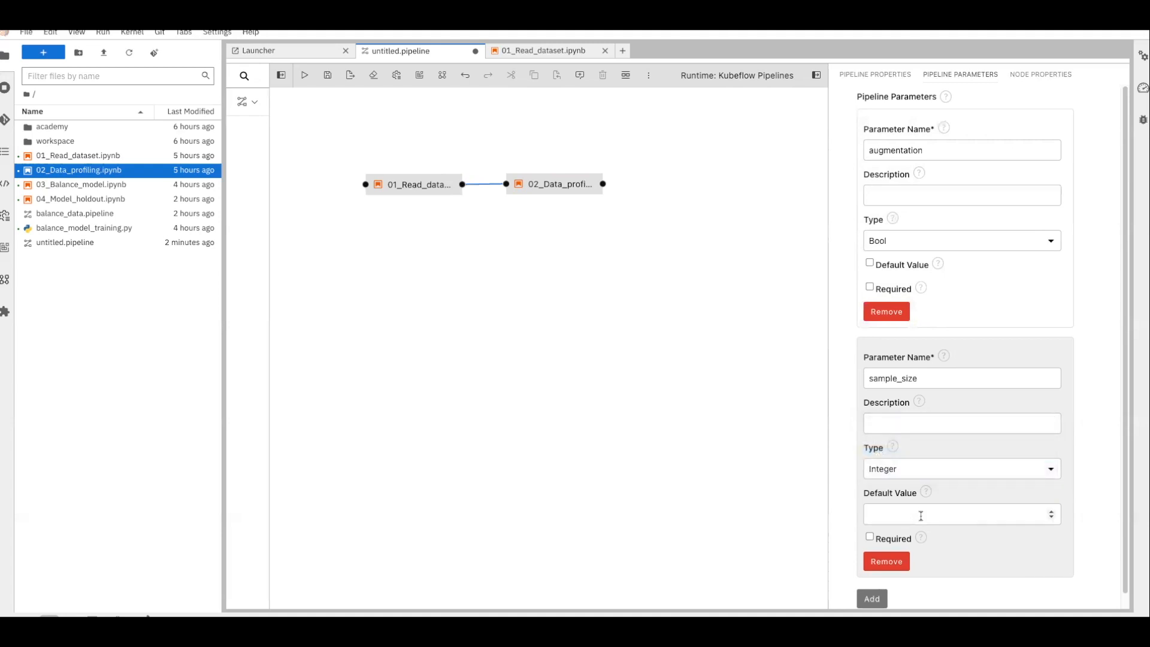
{"action": "type", "text": "1000"}
{"action": "key", "text": "ctrl+s"}
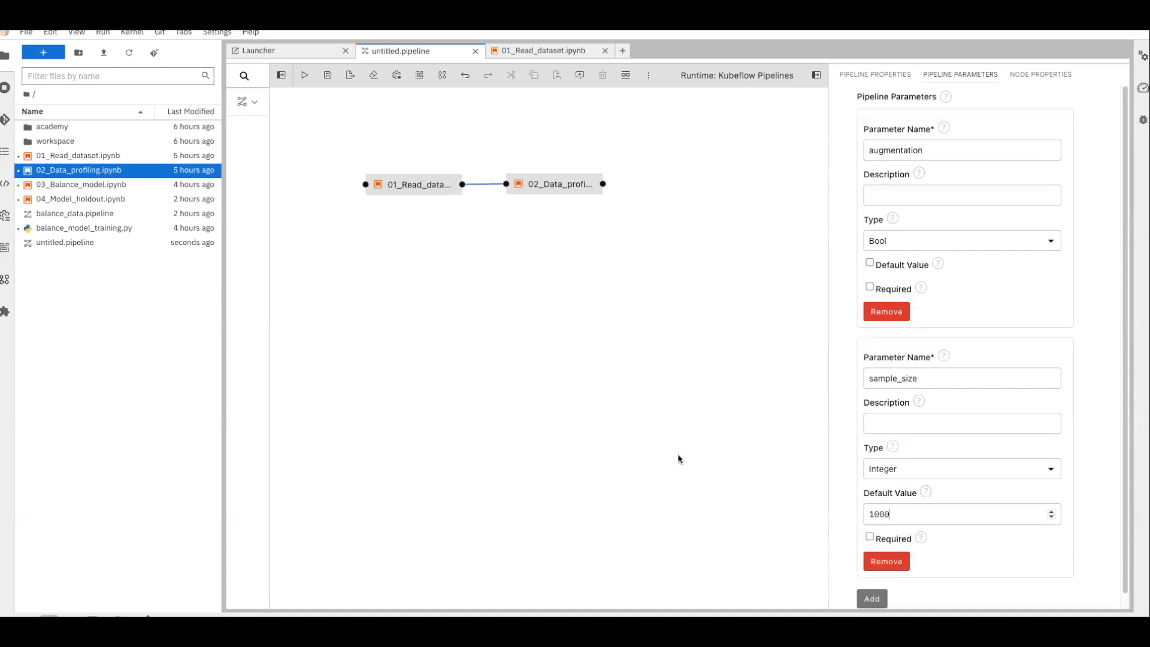
{"action": "mouse_move", "coordinate": [441, 193]}
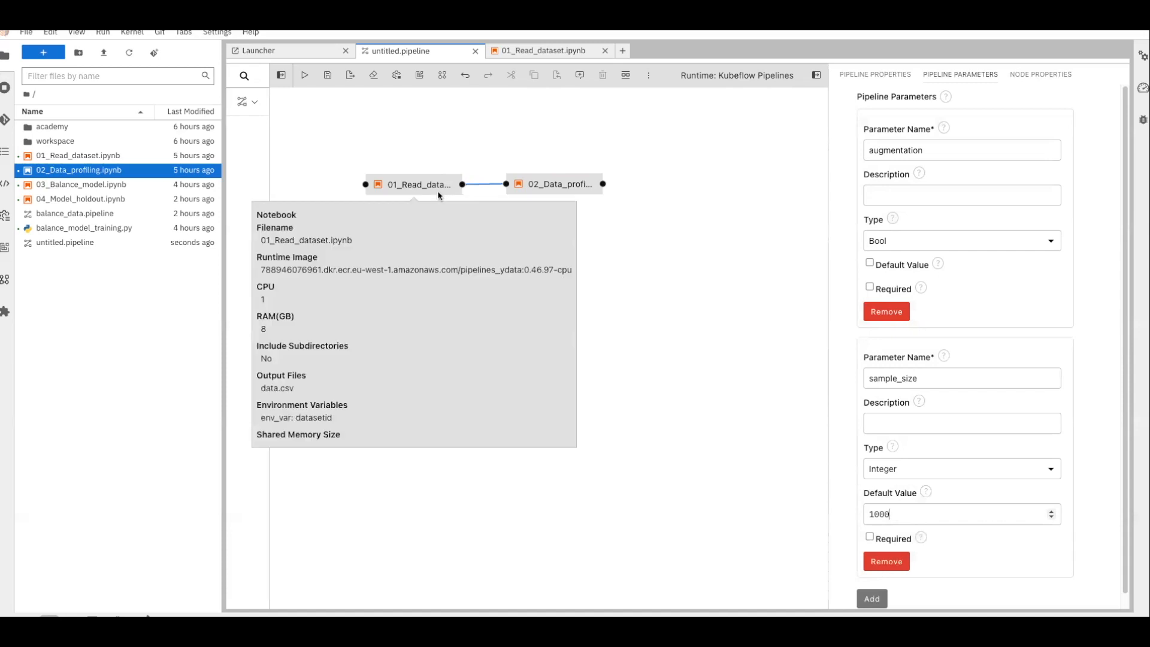
Open the 02_Data_profiling notebook from its node, review its metadata cell, then open 04_Model_holdout.ipynb
{"action": "double_click", "coordinate": [558, 187]}
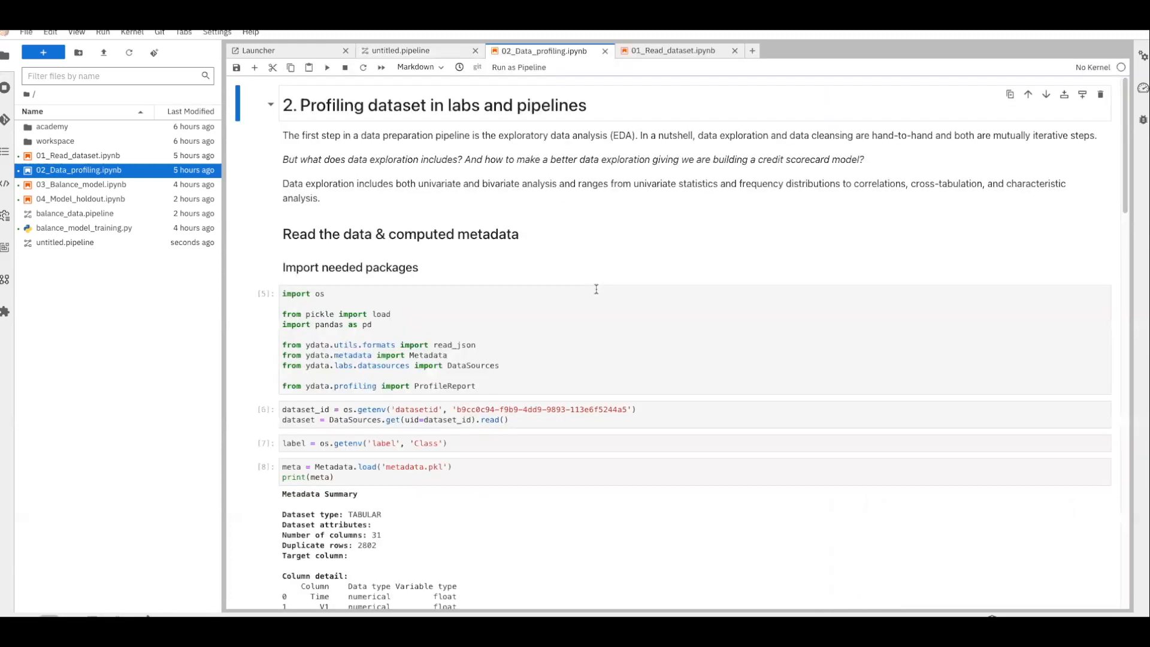
{"action": "scroll", "coordinate": [597, 290], "scroll_direction": "down", "scroll_amount": 10}
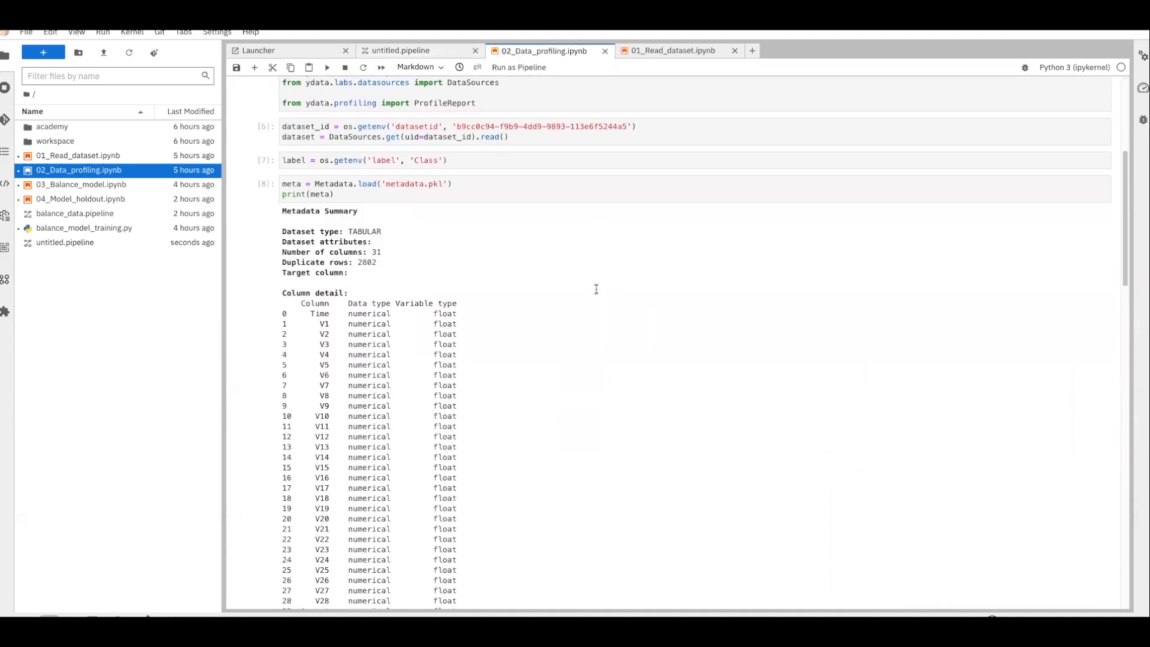
{"action": "scroll", "coordinate": [597, 290], "scroll_direction": "down", "scroll_amount": 12}
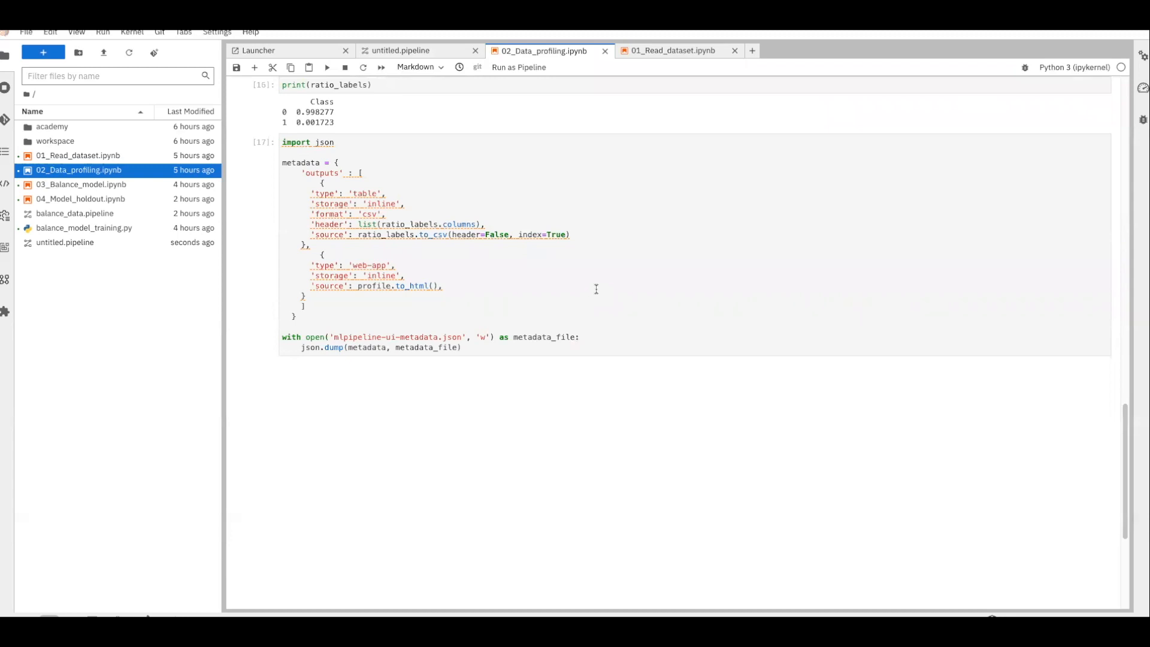
{"action": "left_click_drag", "start_coordinate": [466, 285], "coordinate": [286, 264]}
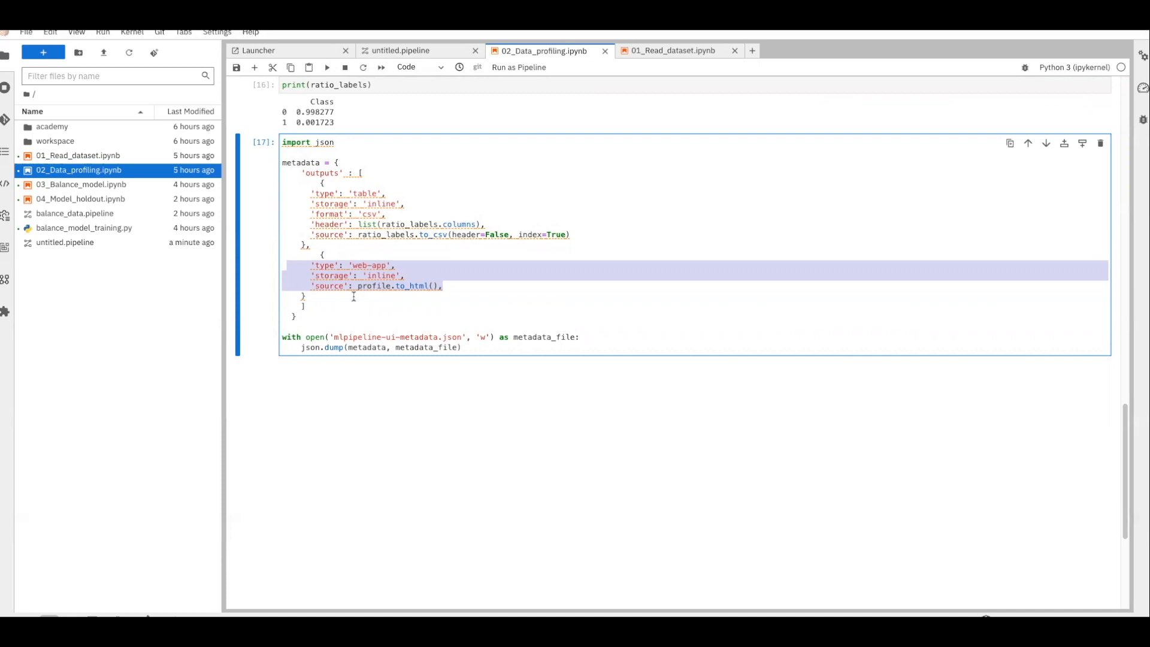
{"action": "double_click", "coordinate": [63, 200]}
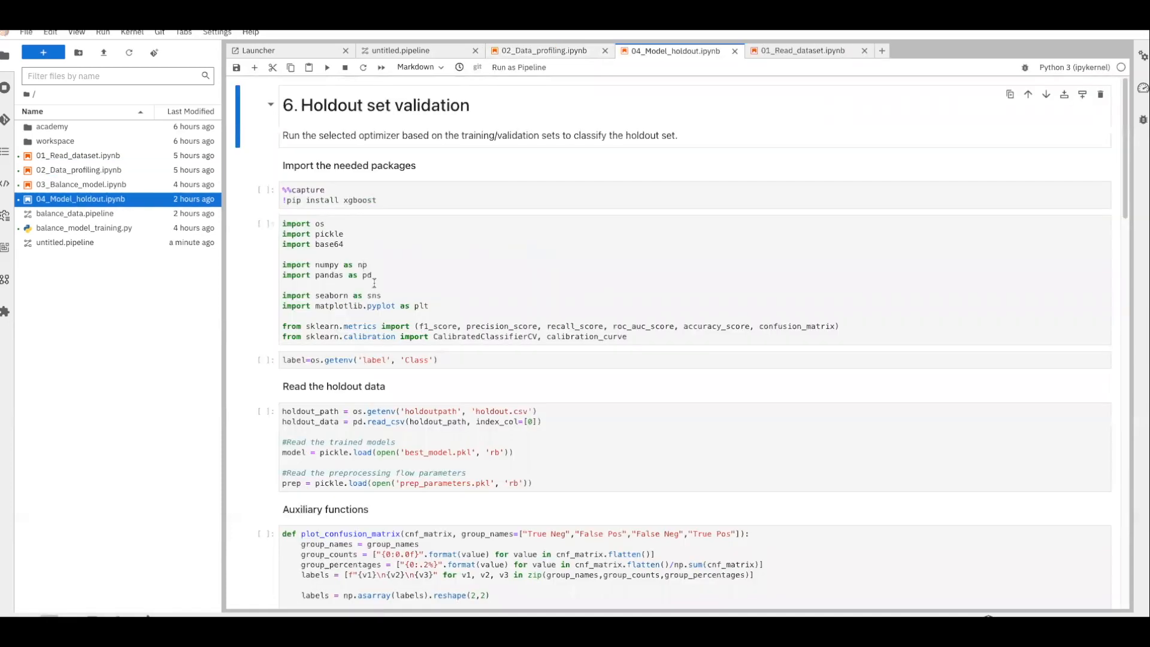
Look over the 04_Model_holdout metrics cell, then open balance_data.pipeline from the file browser
{"action": "scroll", "coordinate": [375, 287], "scroll_direction": "down", "scroll_amount": 5}
{"action": "scroll", "coordinate": [375, 286], "scroll_direction": "down", "scroll_amount": 20}
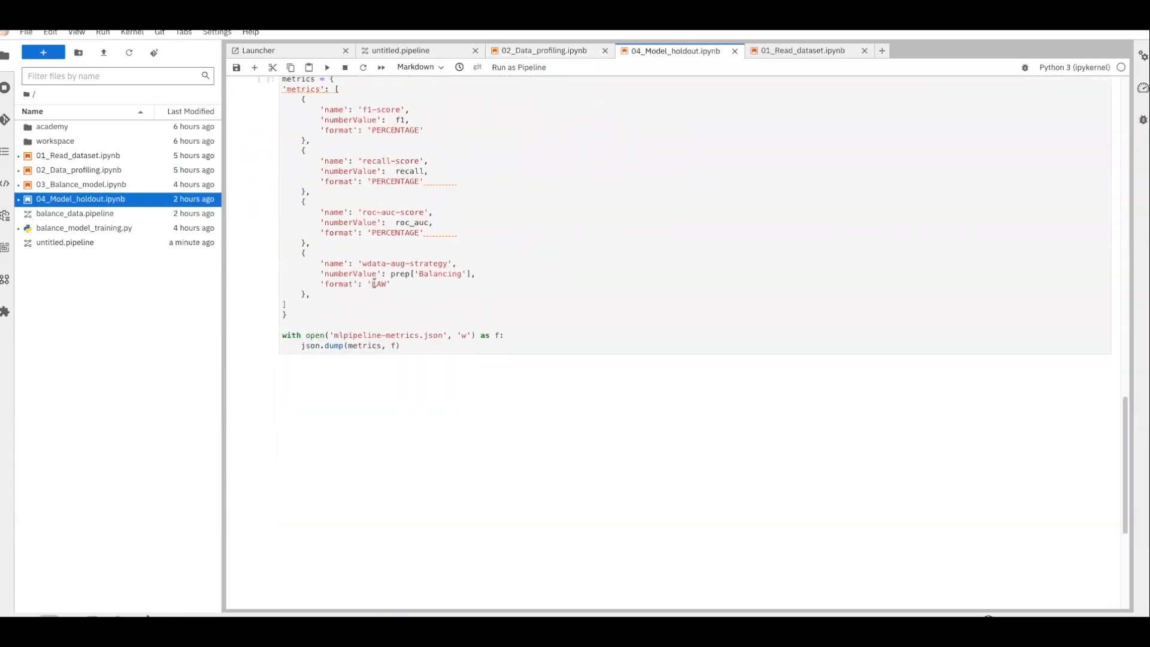
{"action": "scroll", "coordinate": [376, 281], "scroll_direction": "up", "scroll_amount": 6}
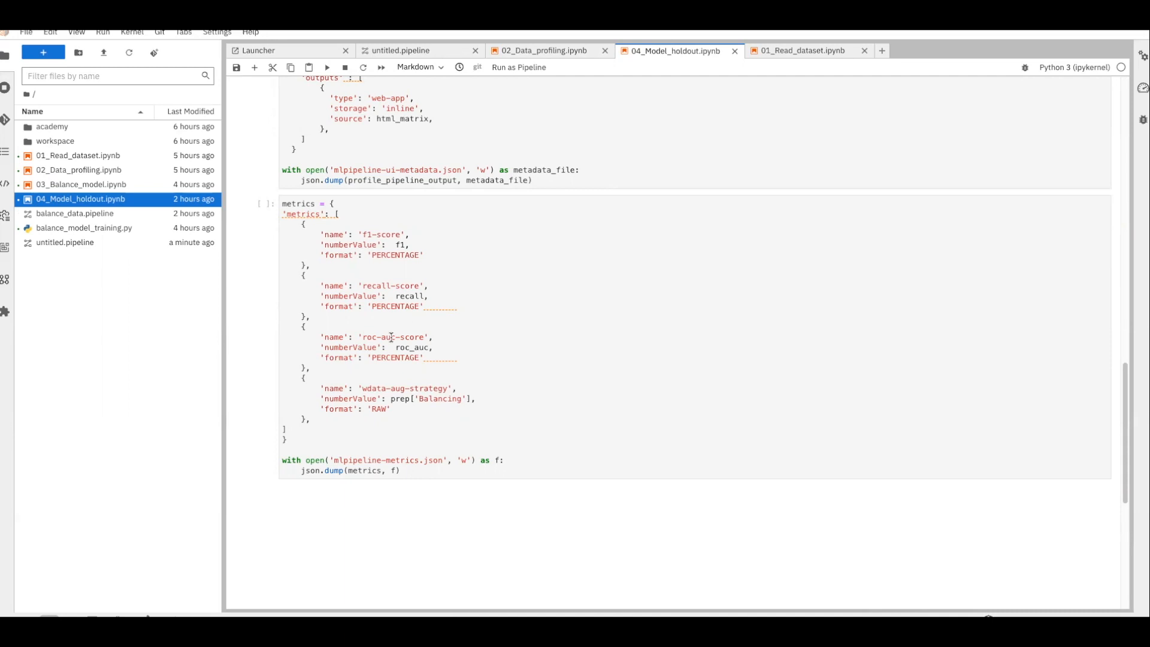
{"action": "double_click", "coordinate": [152, 214]}
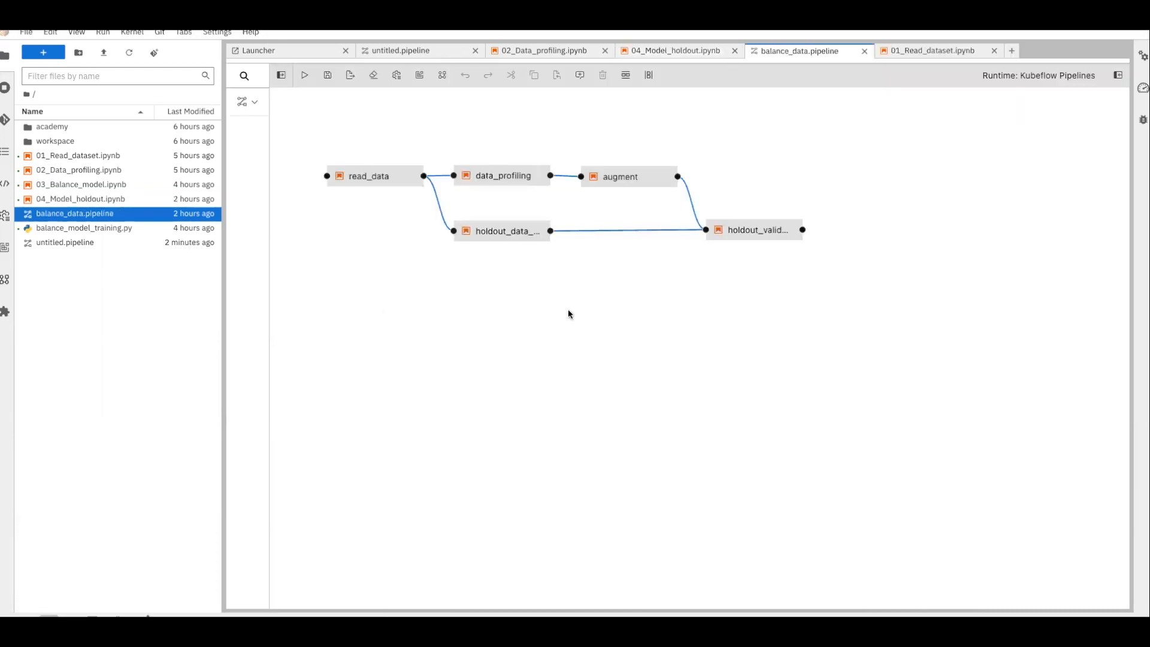
Inspect the read_data node's properties
{"action": "left_click", "coordinate": [381, 178]}
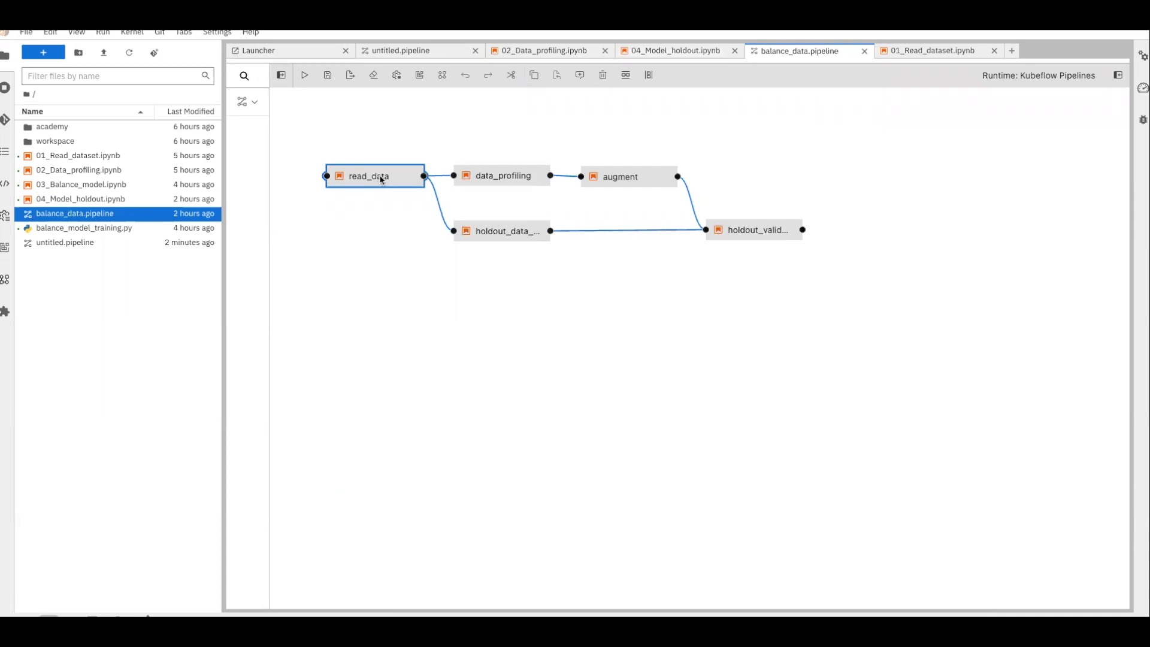
{"action": "right_click", "coordinate": [381, 179]}
{"action": "left_click", "coordinate": [429, 202]}
{"action": "scroll", "coordinate": [958, 329], "scroll_direction": "down", "scroll_amount": 5}
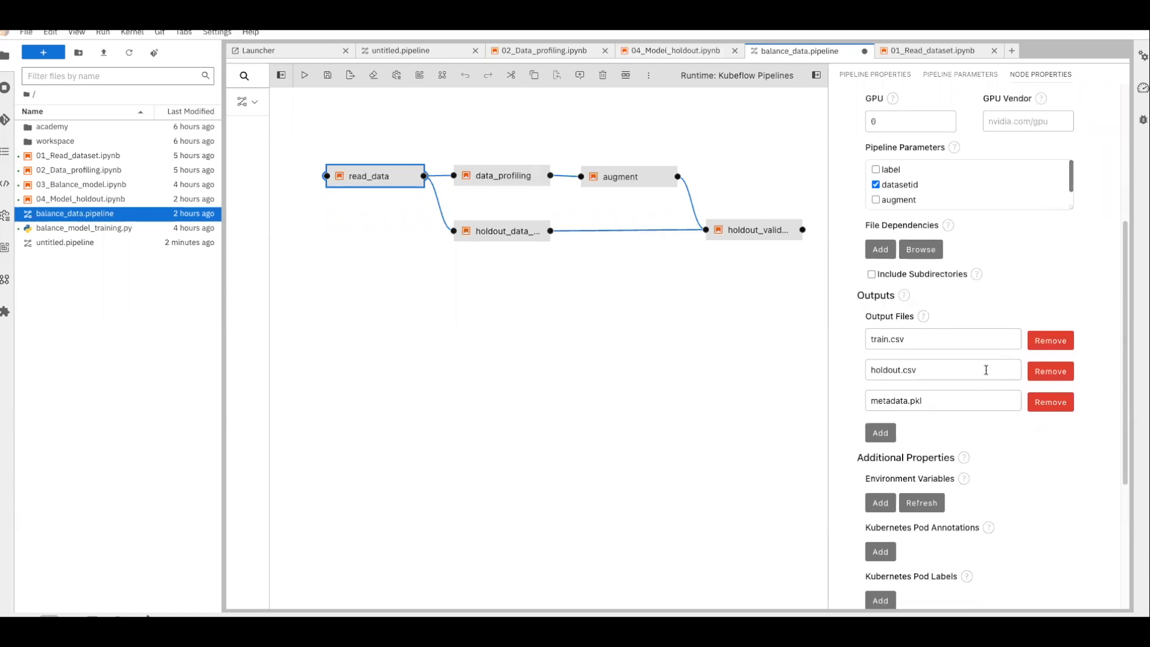
{"action": "scroll", "coordinate": [983, 335], "scroll_direction": "down", "scroll_amount": 1}
Review the data_profiling and augment node properties, then deselect to show Pipeline Properties
{"action": "left_click", "coordinate": [534, 182]}
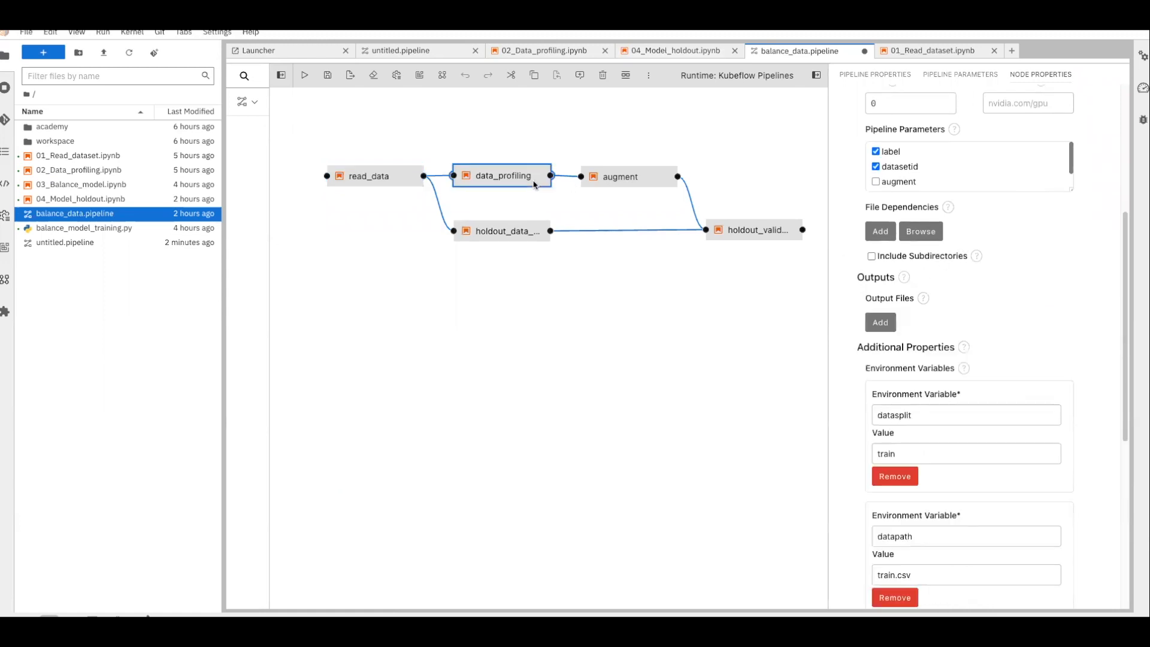
{"action": "left_click", "coordinate": [598, 188]}
{"action": "left_click_drag", "start_coordinate": [866, 211], "coordinate": [975, 214]}
{"action": "left_click", "coordinate": [984, 211]}
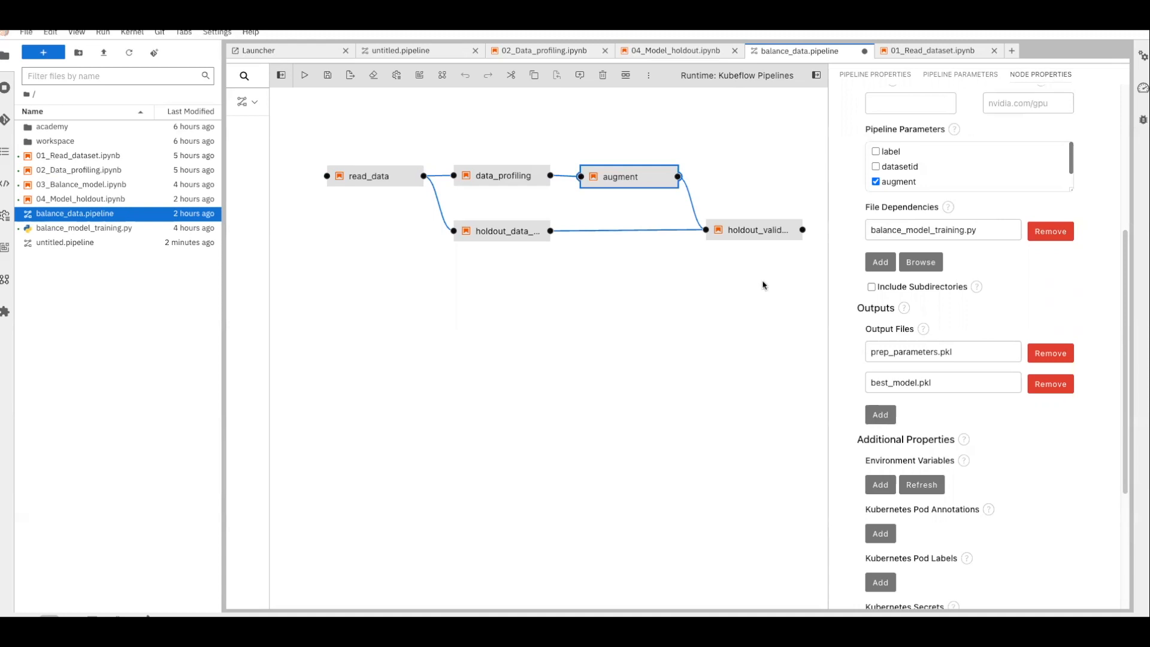
{"action": "left_click", "coordinate": [632, 303]}
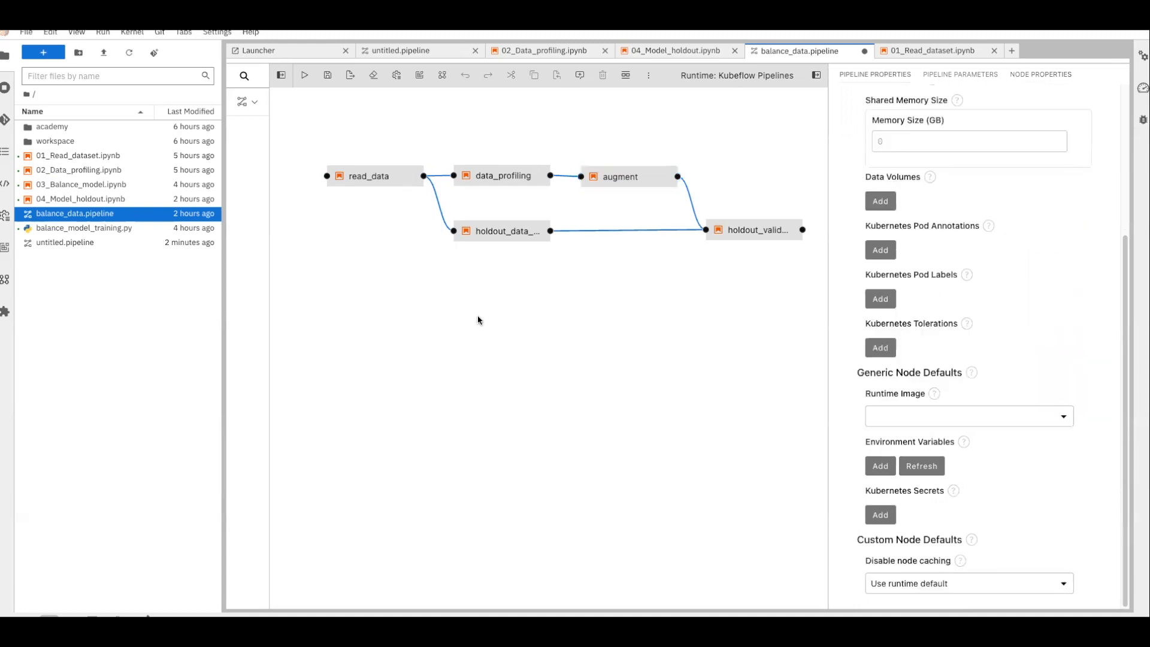
Review the label, datasetid, augment and sample parameters, save balance_data, and start a run
{"action": "left_click", "coordinate": [960, 75]}
{"action": "scroll", "coordinate": [986, 419], "scroll_direction": "down", "scroll_amount": 1}
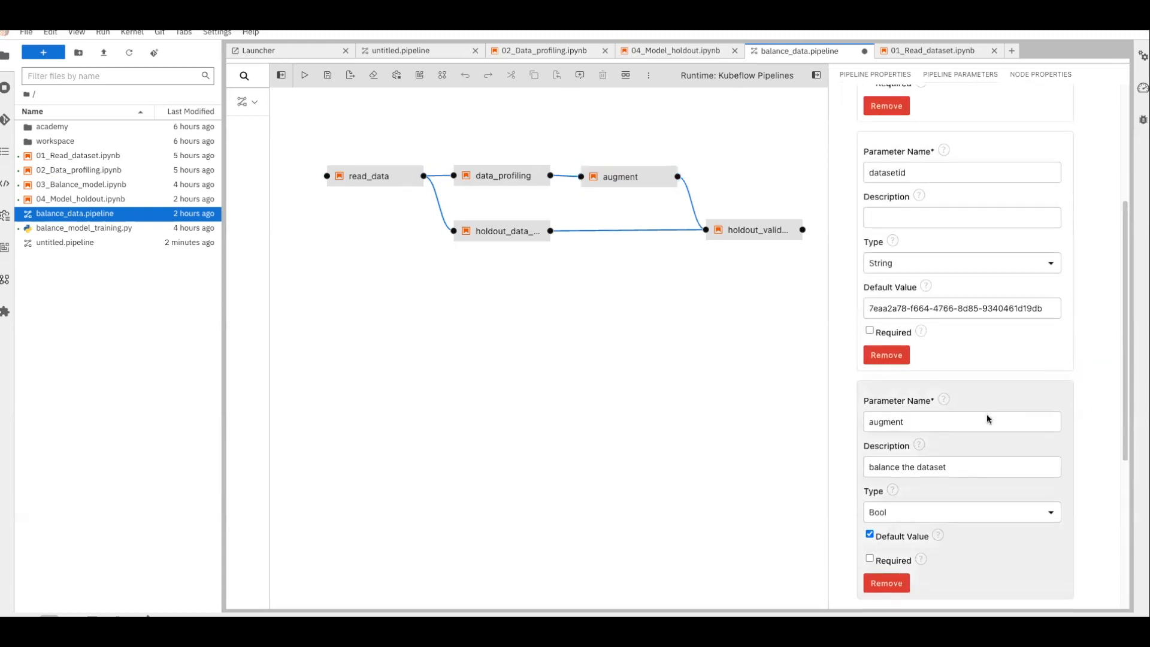
{"action": "scroll", "coordinate": [987, 418], "scroll_direction": "down", "scroll_amount": 5}
{"action": "scroll", "coordinate": [988, 418], "scroll_direction": "up", "scroll_amount": 8}
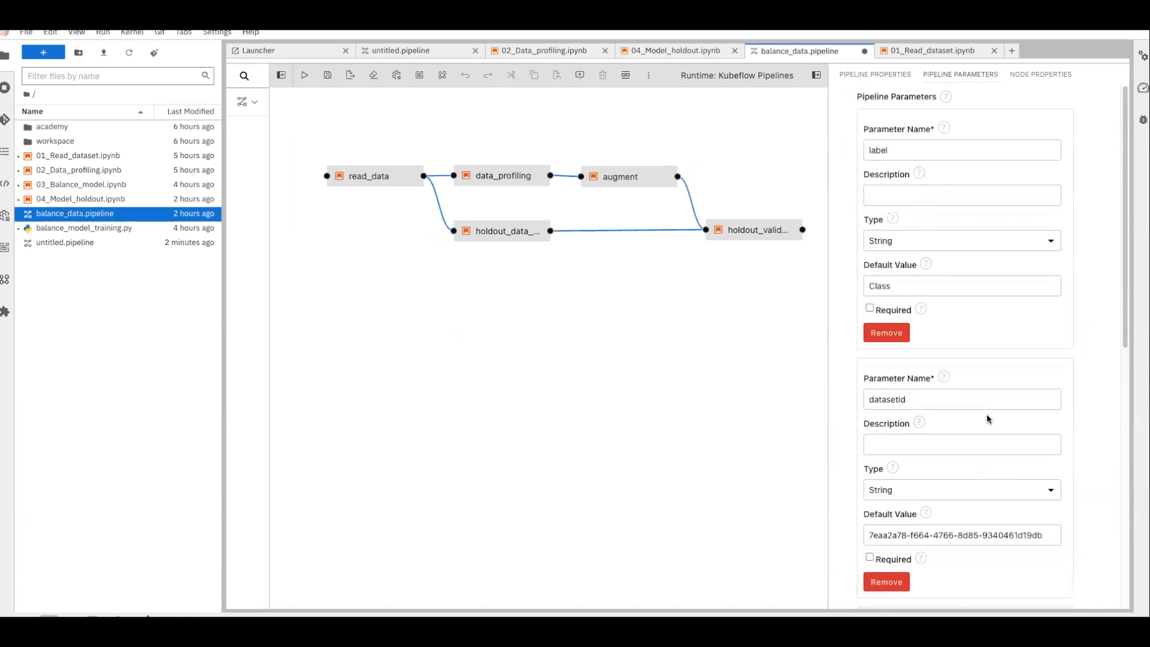
{"action": "scroll", "coordinate": [923, 373], "scroll_direction": "down", "scroll_amount": 5}
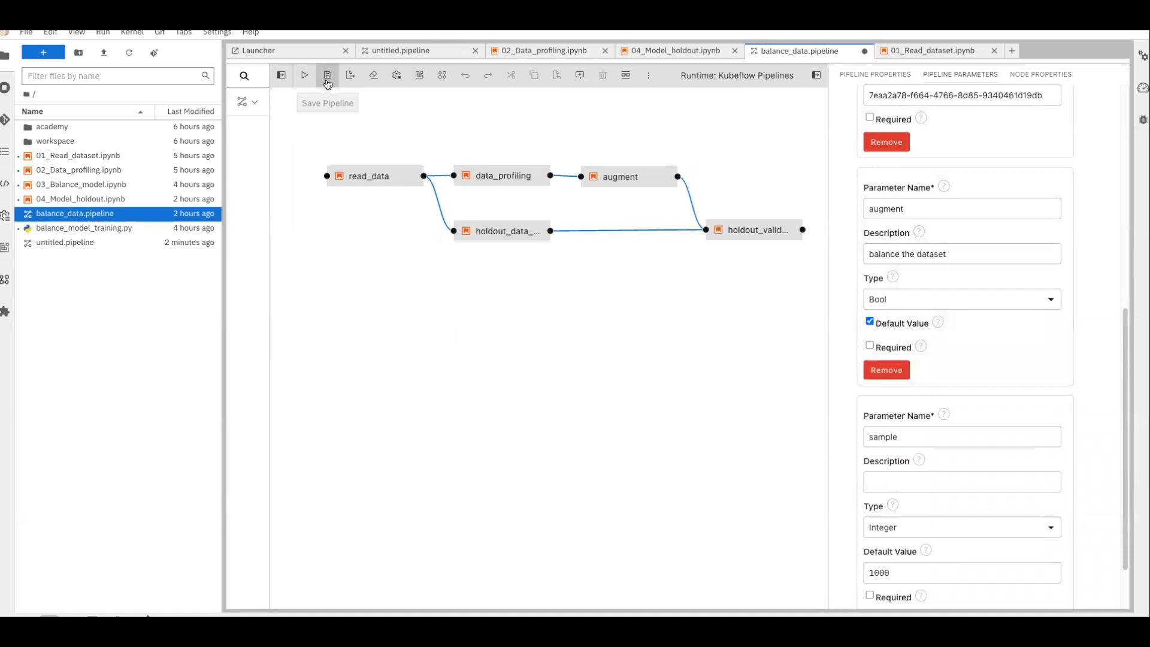
{"action": "left_click", "coordinate": [327, 79]}
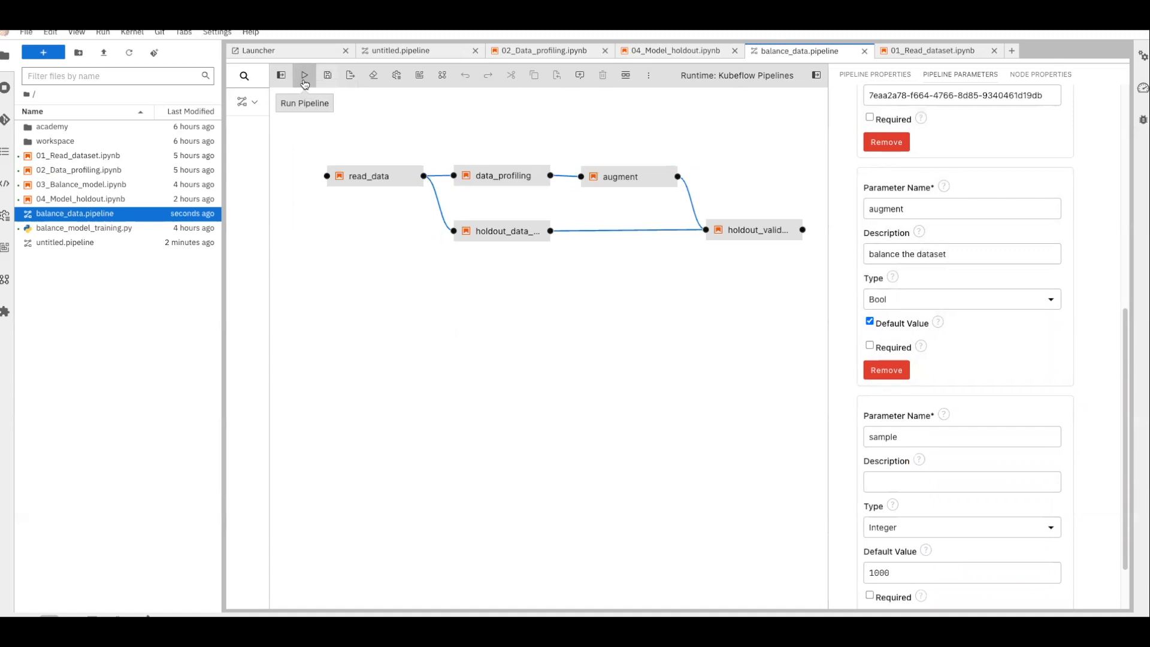
{"action": "left_click", "coordinate": [305, 79]}
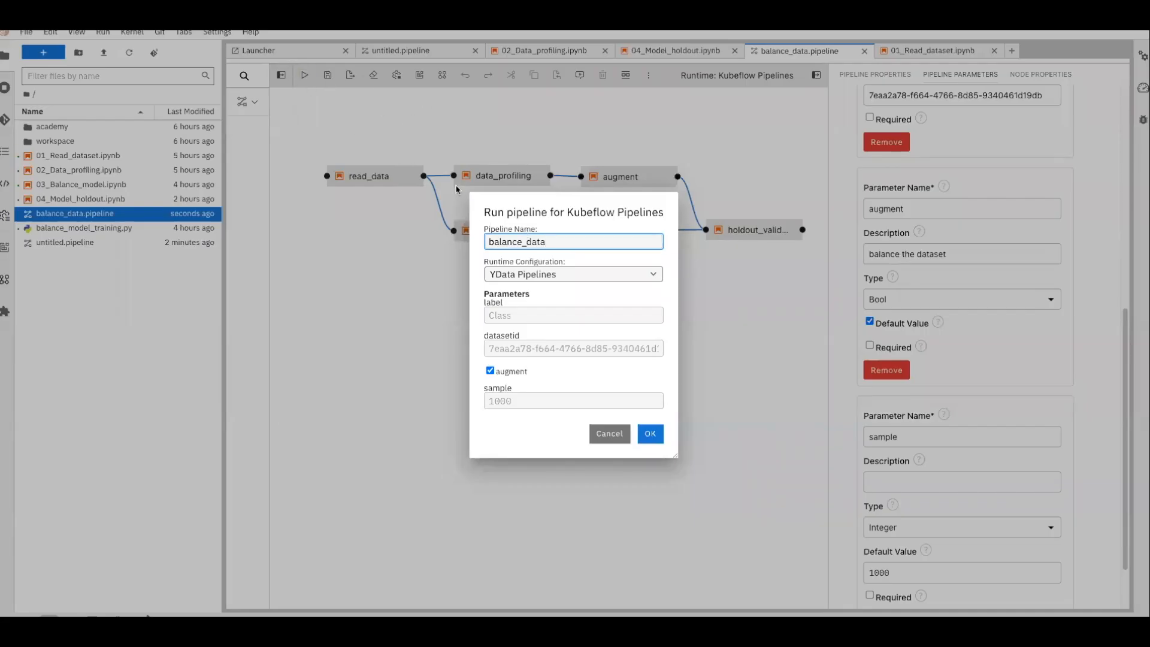
Submit the balance_data run with YData Pipelines runtime, augment enabled and sample 1000
{"action": "left_click", "coordinate": [657, 432]}
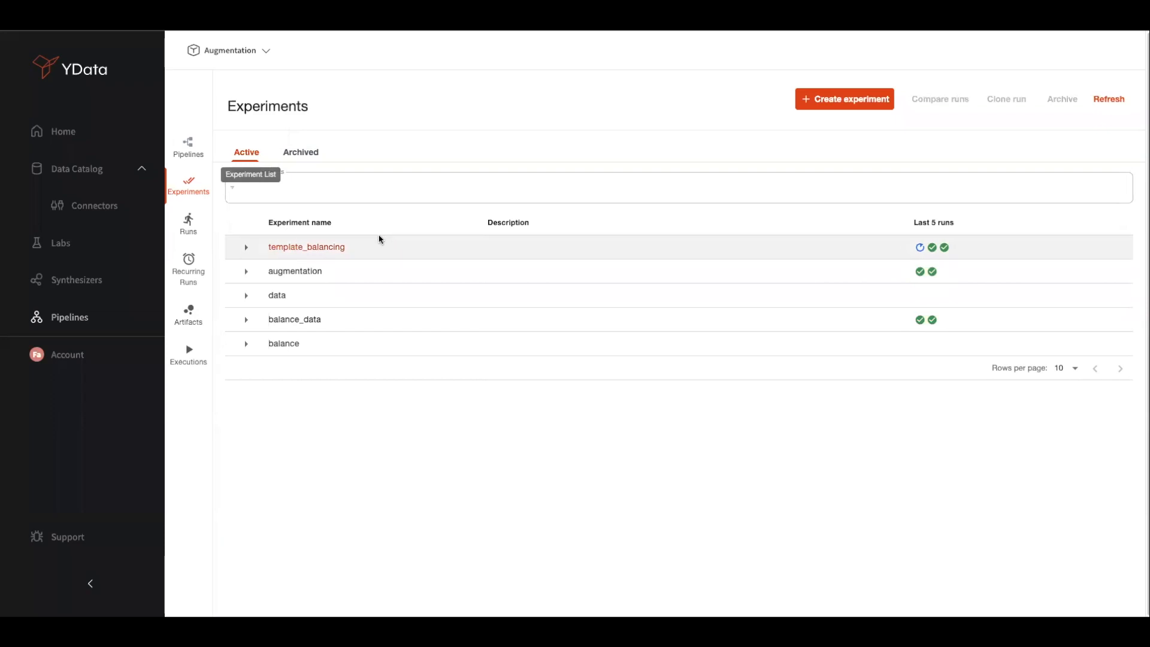
Expand template_balancing and open its newest run
{"action": "mouse_move", "coordinate": [928, 243]}
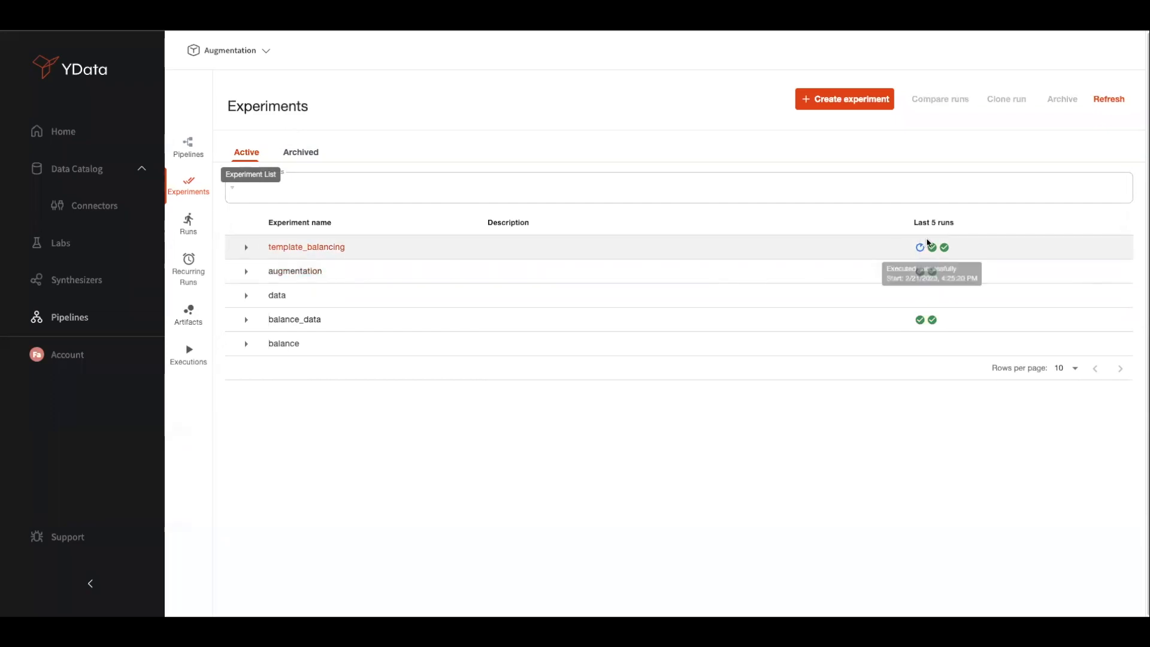
{"action": "left_click", "coordinate": [245, 247]}
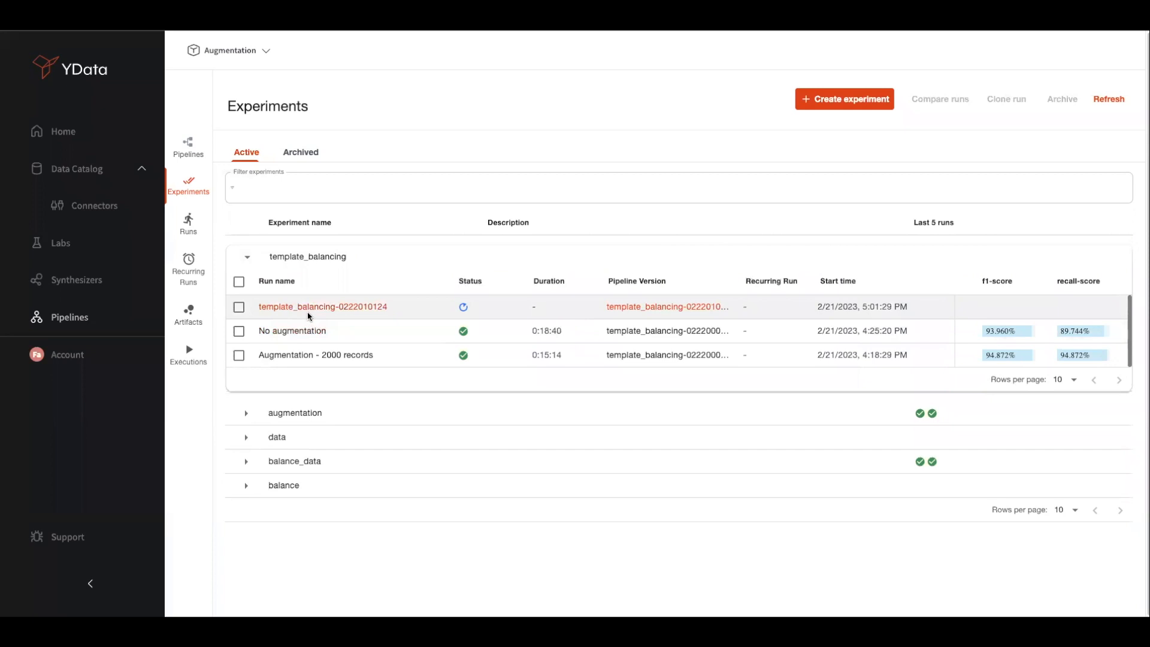
{"action": "left_click", "coordinate": [309, 308]}
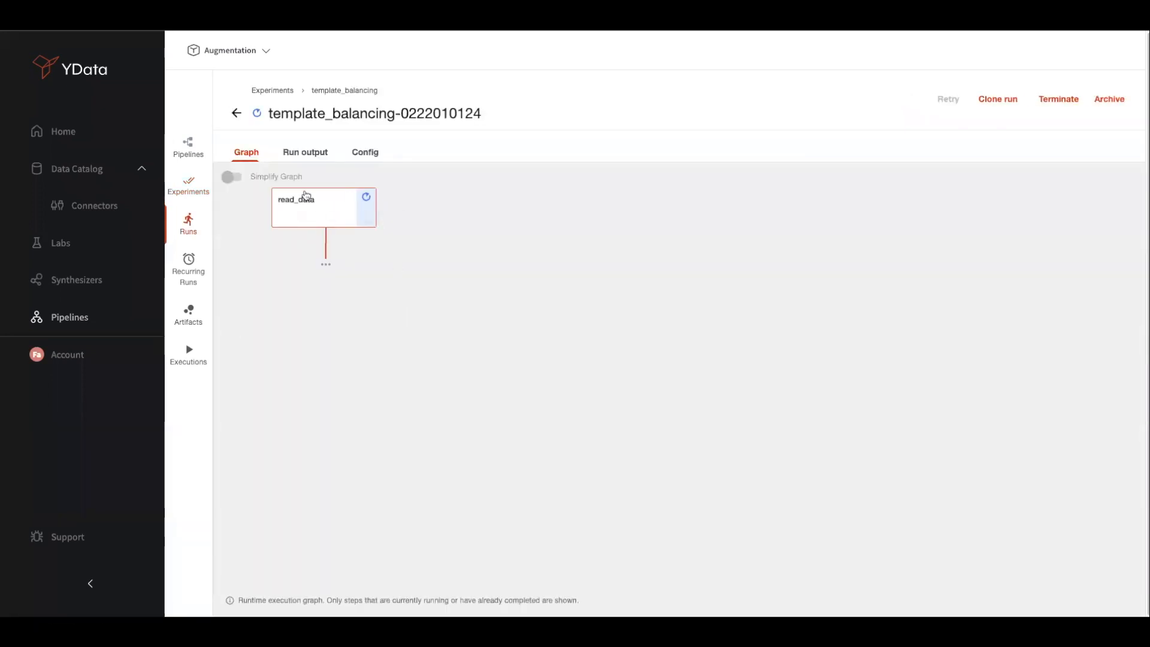
Check read_data's logs and visualizations, then go back and re-expand template_balancing
{"action": "left_click", "coordinate": [320, 211]}
{"action": "left_click", "coordinate": [787, 209]}
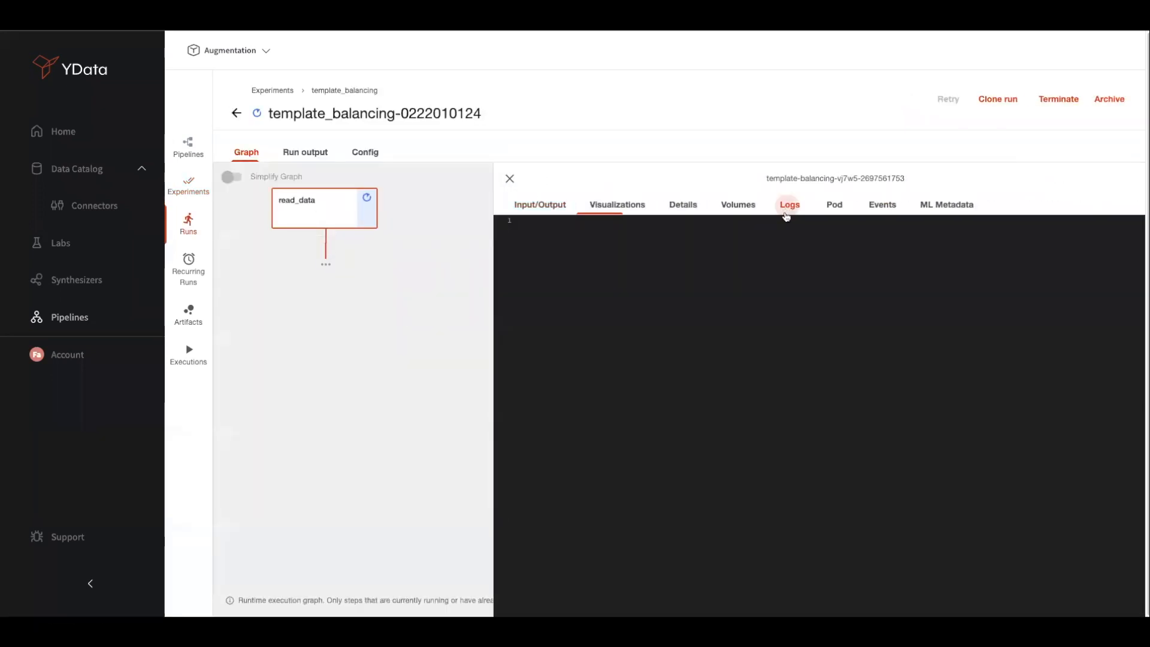
{"action": "left_click", "coordinate": [602, 209]}
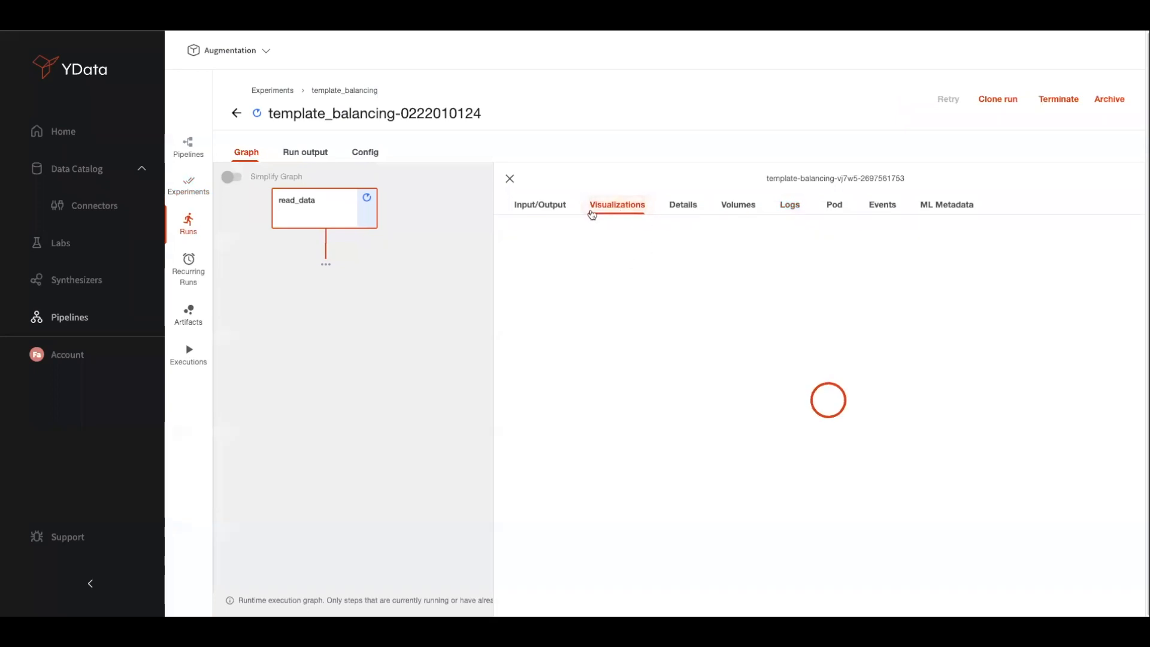
{"action": "left_click", "coordinate": [509, 178]}
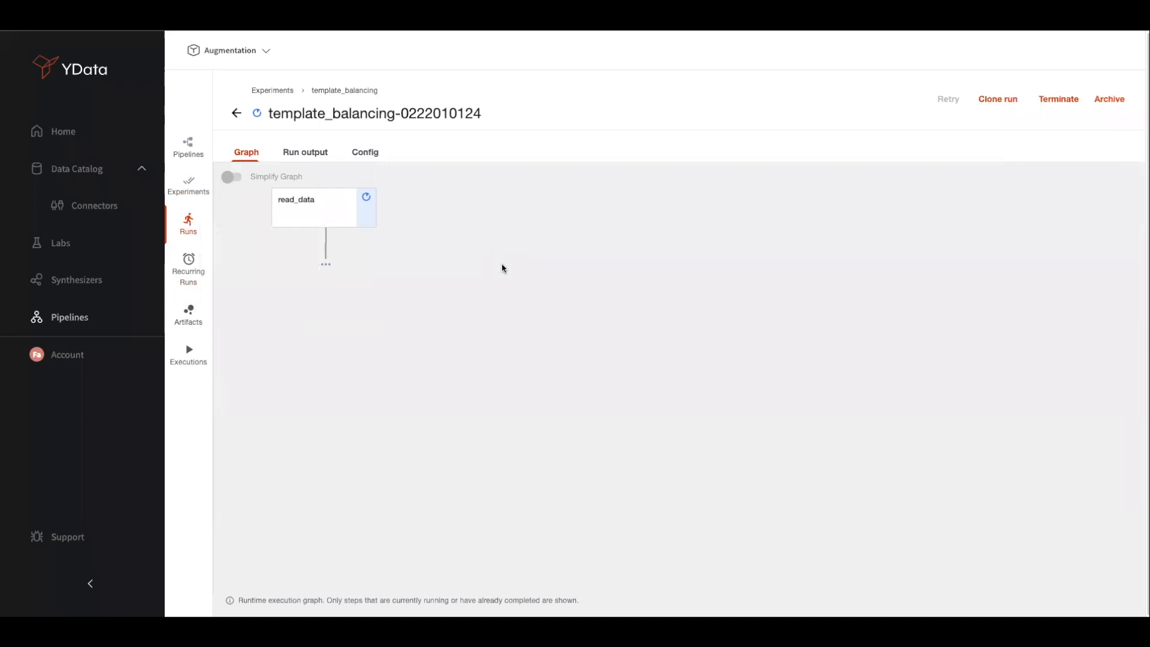
{"action": "left_click", "coordinate": [236, 113]}
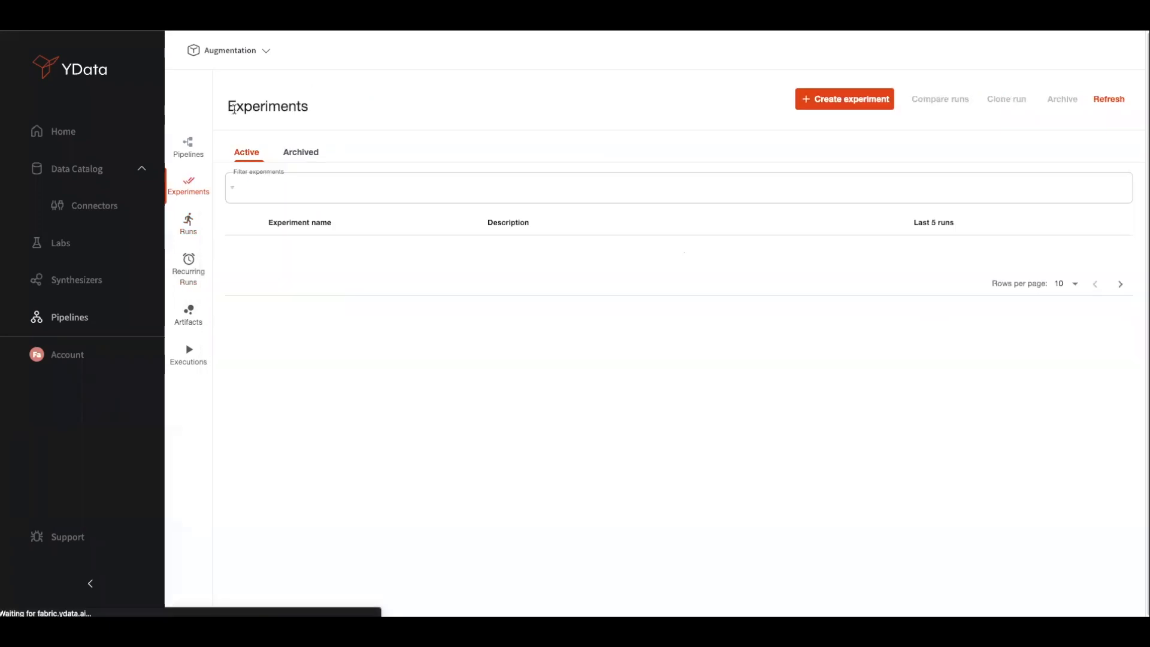
{"action": "left_click", "coordinate": [247, 246]}
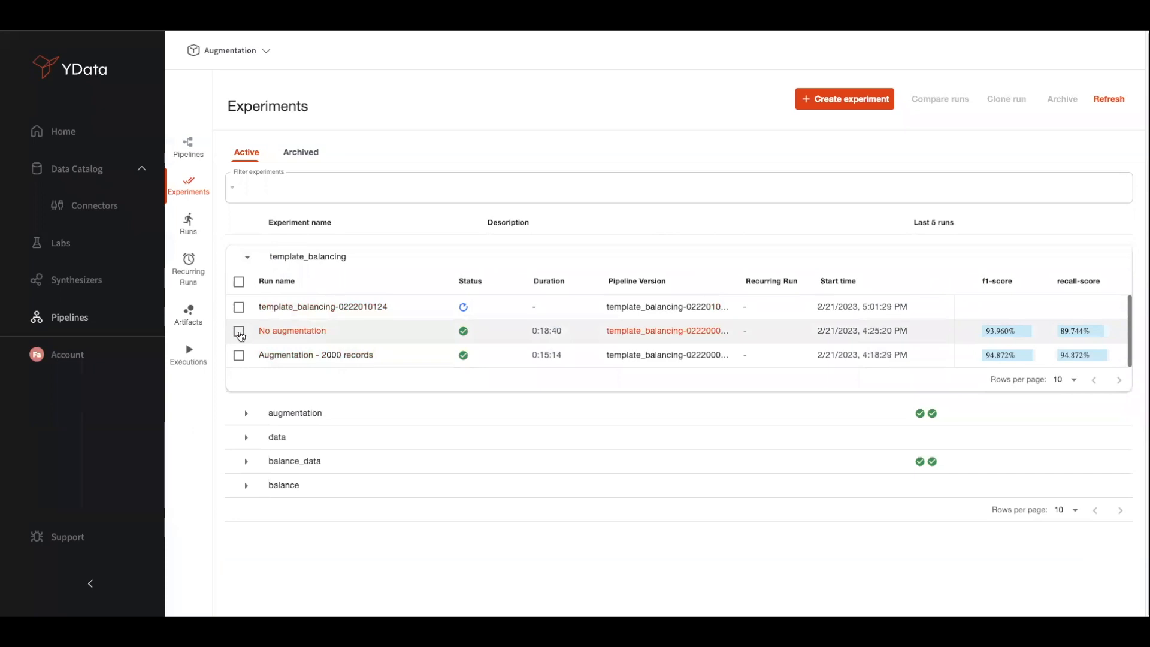
Compare No augmentation (f1 93.960%) with Augmentation - 2000 records (94.872%), then open No augmentation
{"action": "left_click", "coordinate": [239, 331]}
{"action": "left_click", "coordinate": [239, 356]}
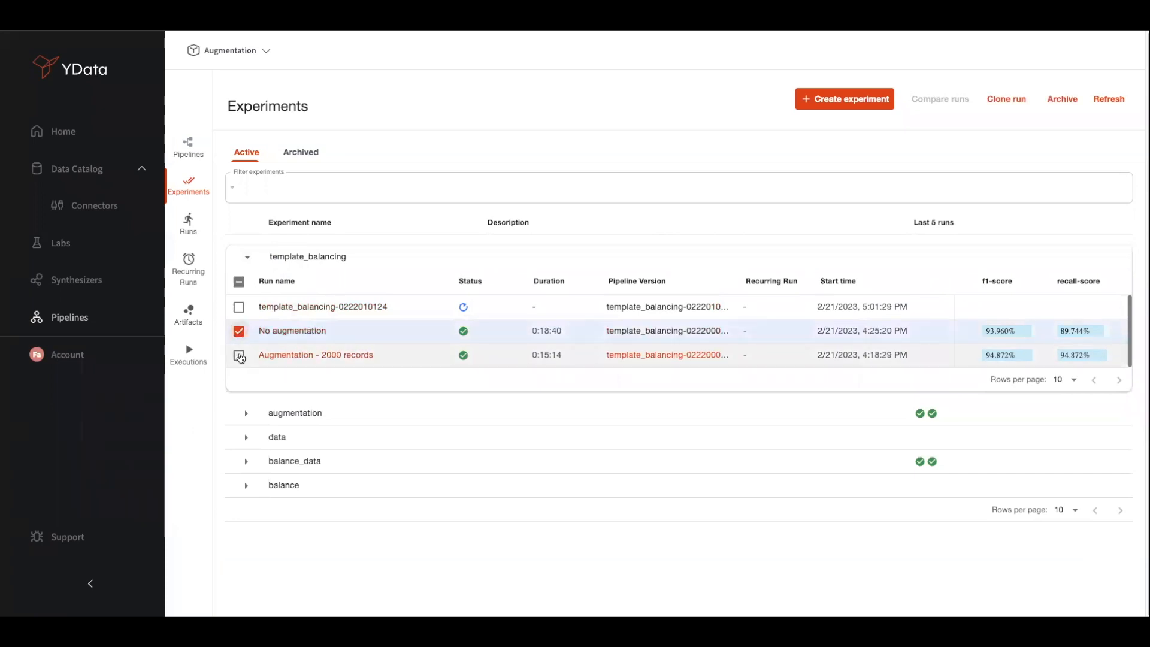
{"action": "left_click", "coordinate": [940, 99]}
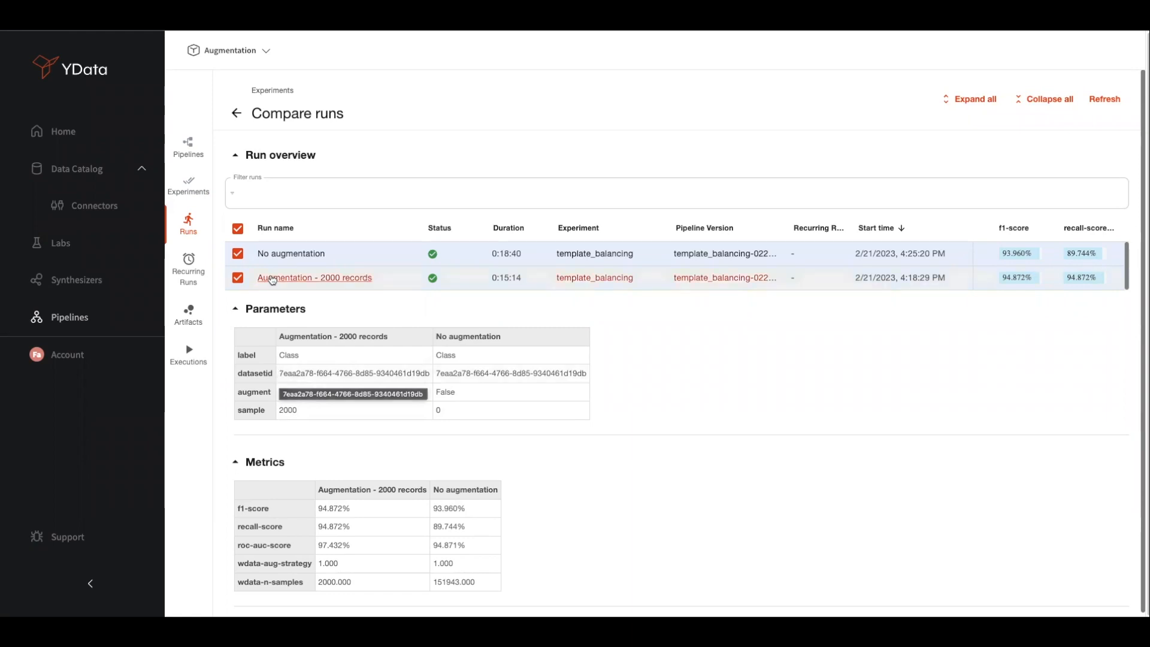
{"action": "left_click", "coordinate": [278, 254]}
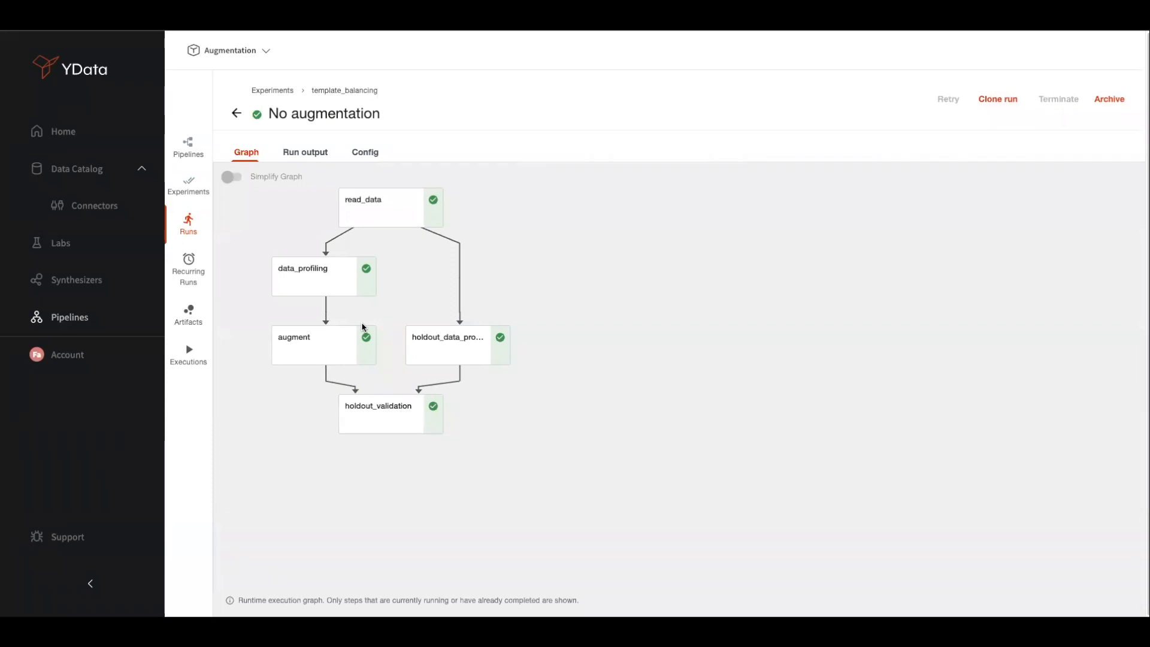
Review data_profiling visualizations: class shares 0.998 versus 0.0017 and the 190258-row profiling report
{"action": "left_click", "coordinate": [349, 298]}
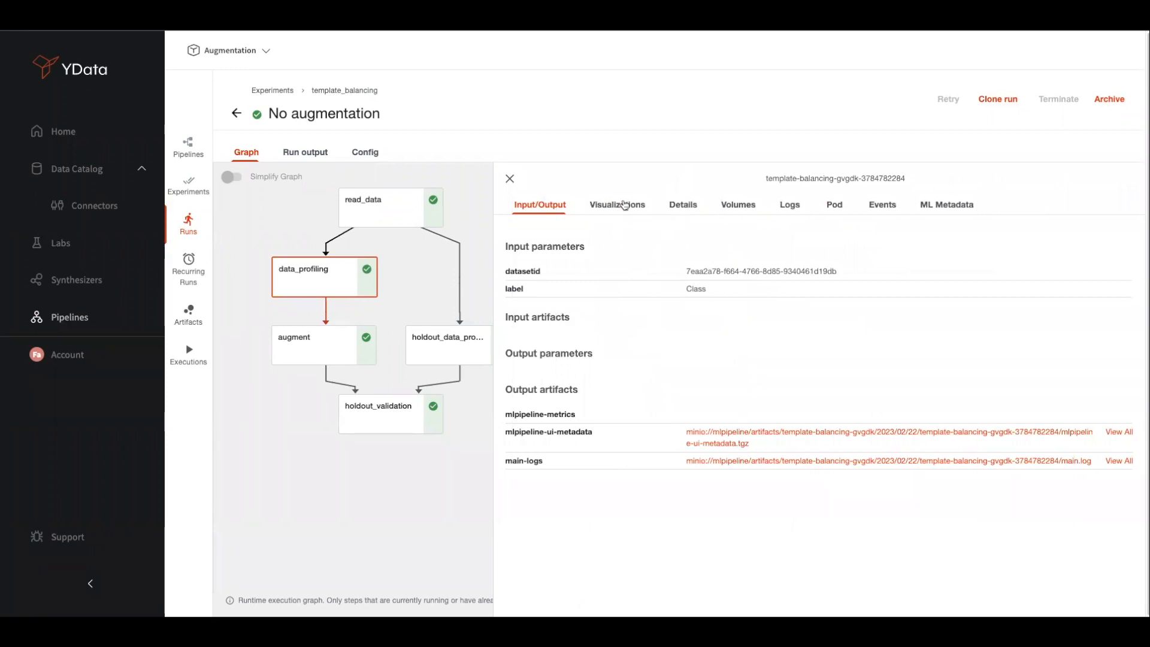
{"action": "left_click", "coordinate": [623, 205]}
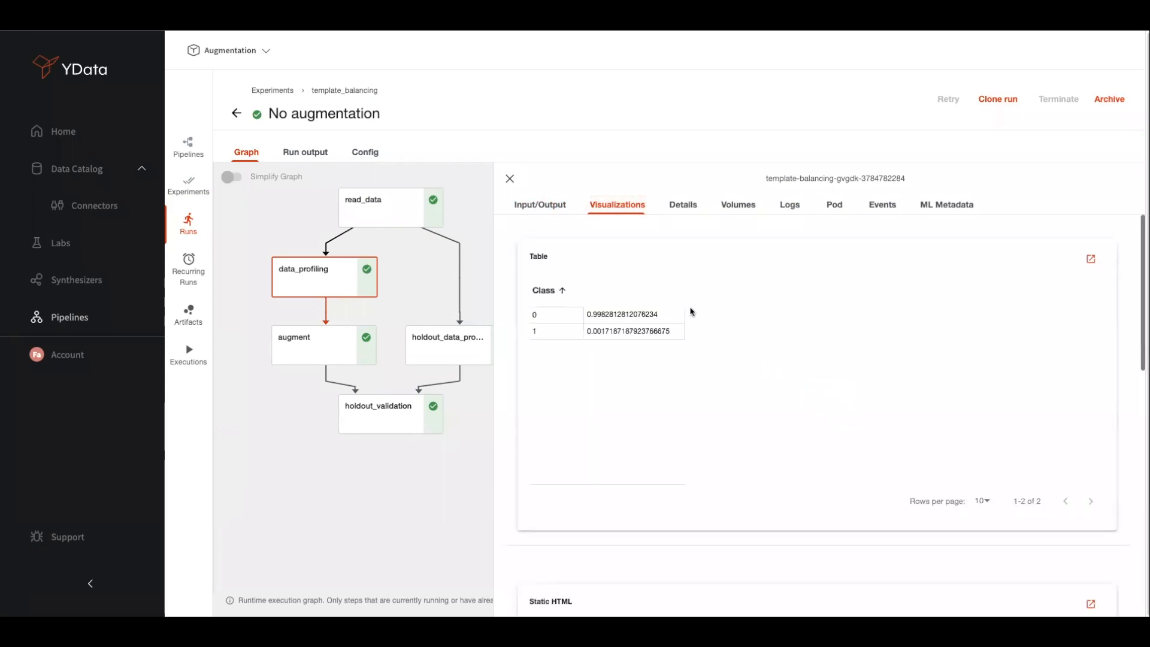
{"action": "scroll", "coordinate": [617, 318], "scroll_direction": "down", "scroll_amount": 1}
{"action": "scroll", "coordinate": [645, 368], "scroll_direction": "down", "scroll_amount": 1}
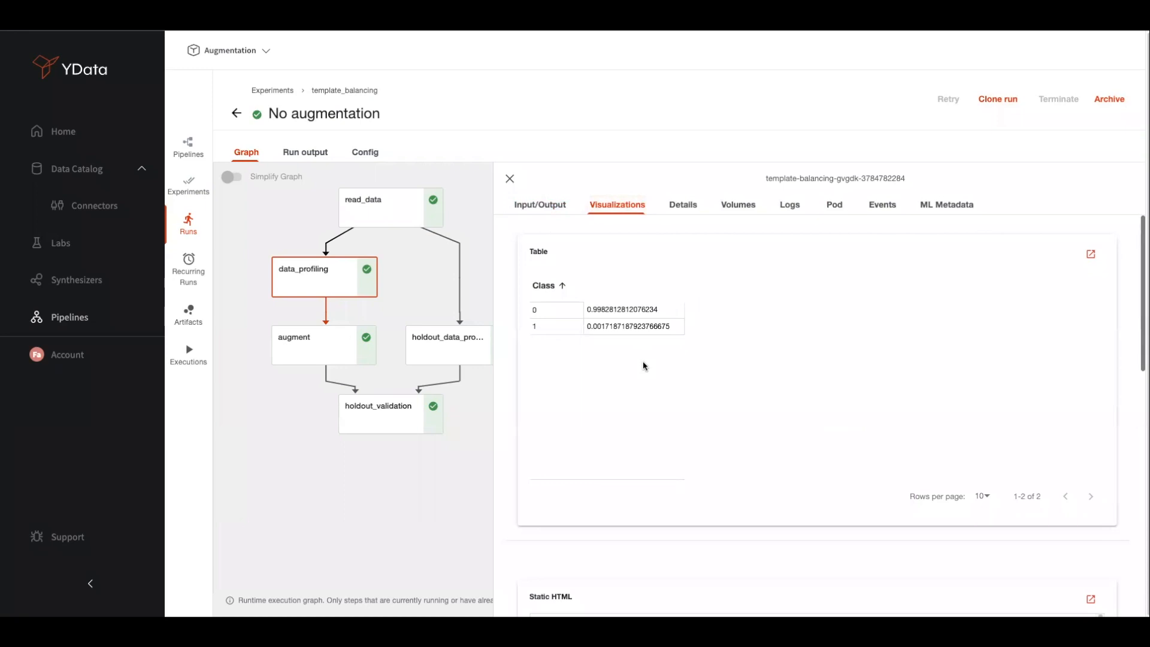
{"action": "scroll", "coordinate": [644, 366], "scroll_direction": "down", "scroll_amount": 3}
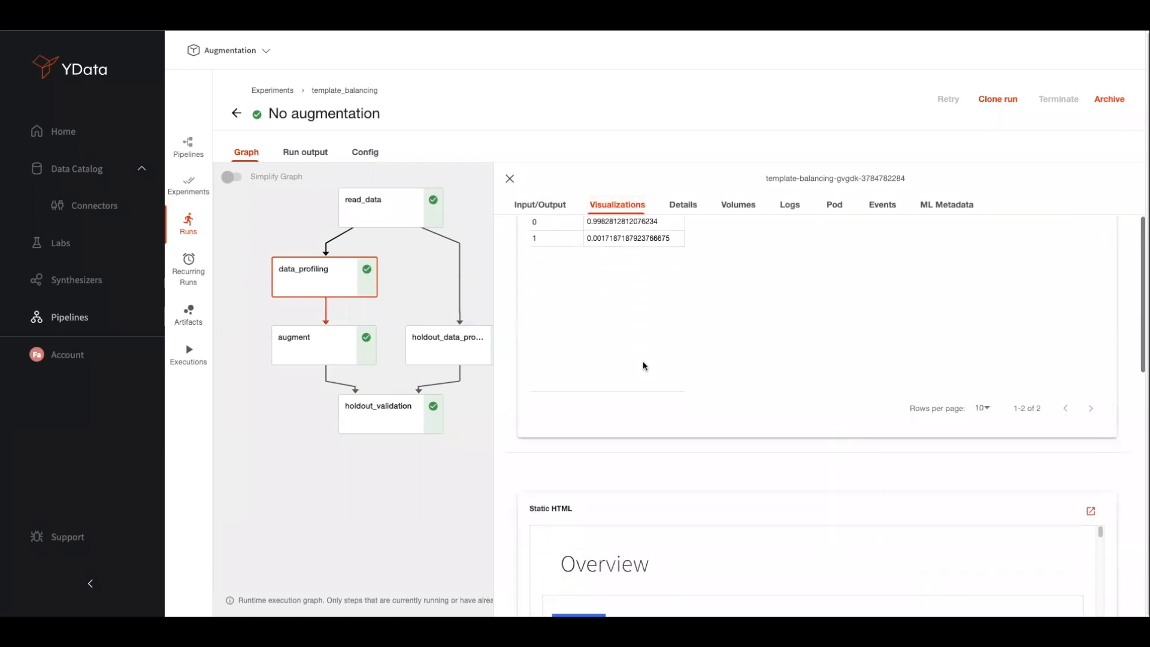
{"action": "scroll", "coordinate": [644, 366], "scroll_direction": "down", "scroll_amount": 15}
{"action": "scroll", "coordinate": [702, 455], "scroll_direction": "up", "scroll_amount": 9}
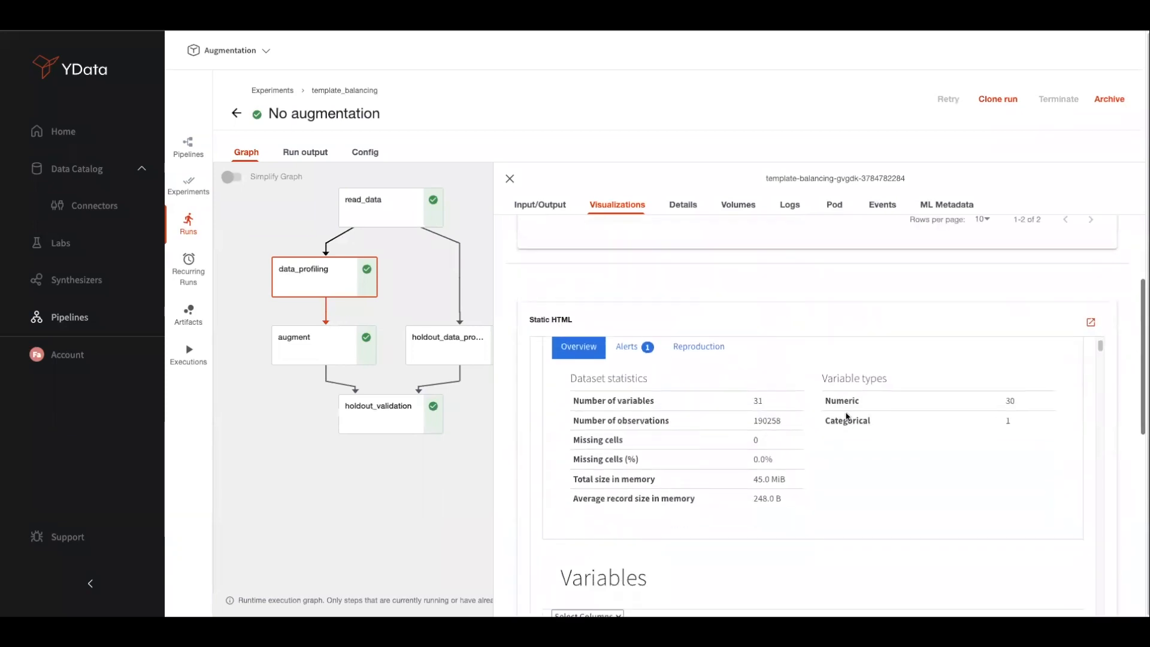
{"action": "left_click_drag", "start_coordinate": [1102, 349], "coordinate": [1109, 430]}
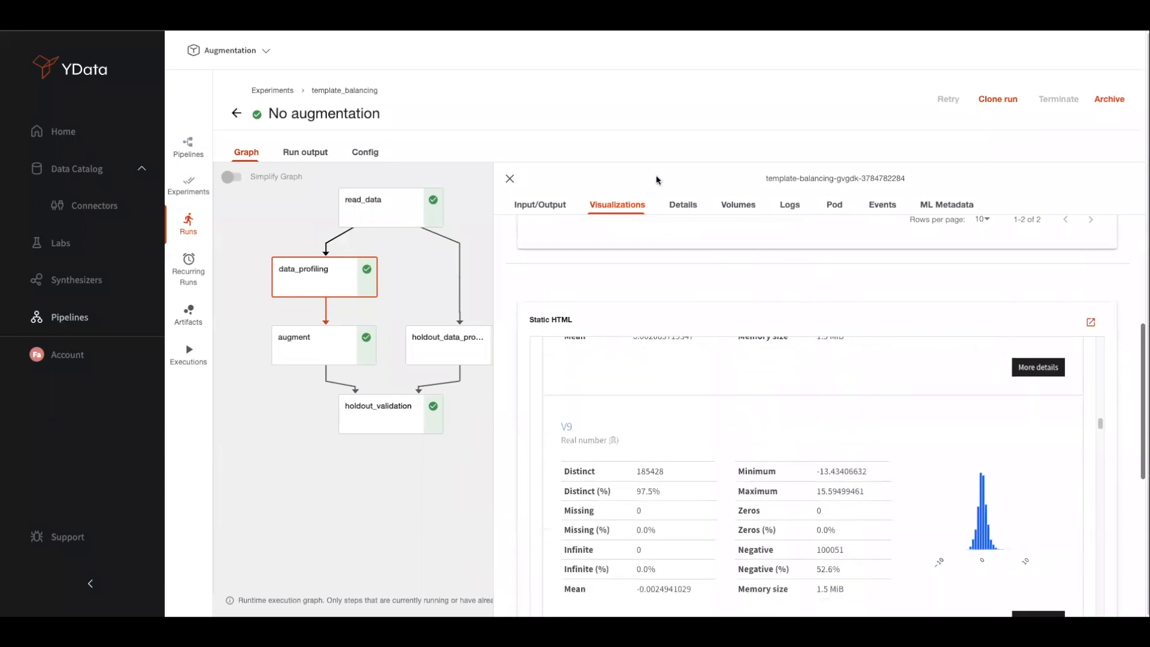
{"action": "left_click", "coordinate": [510, 179]}
Navigate back through experiments and pipelines to the Runs list showing all seven runs
{"action": "left_click", "coordinate": [236, 113]}
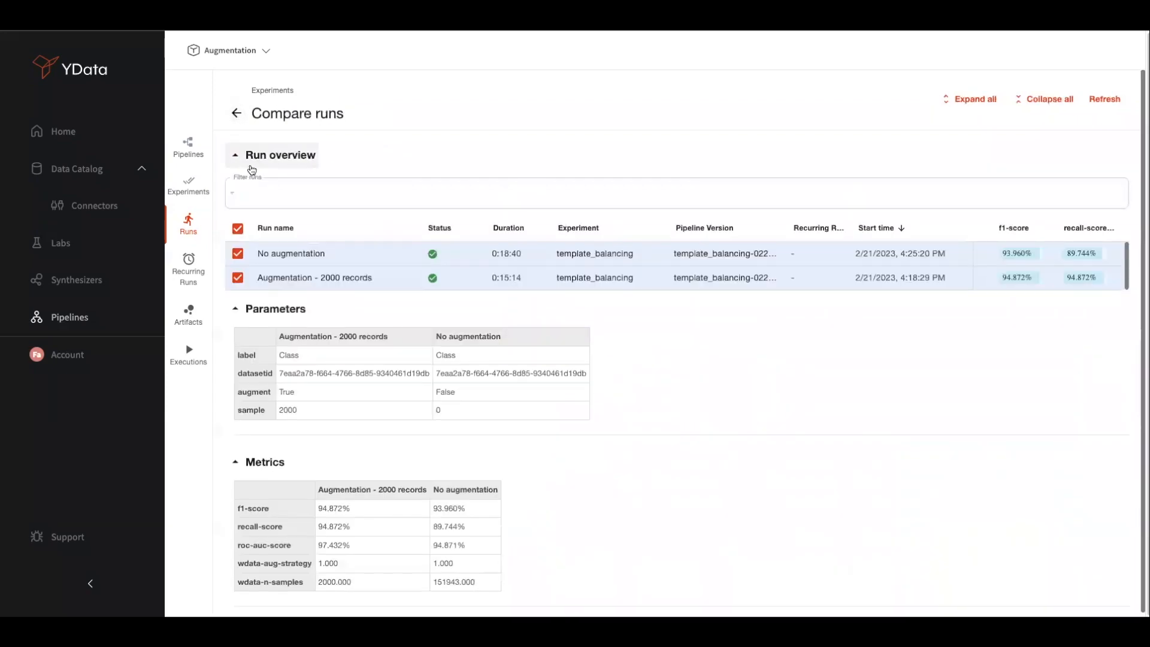
{"action": "left_click", "coordinate": [190, 188]}
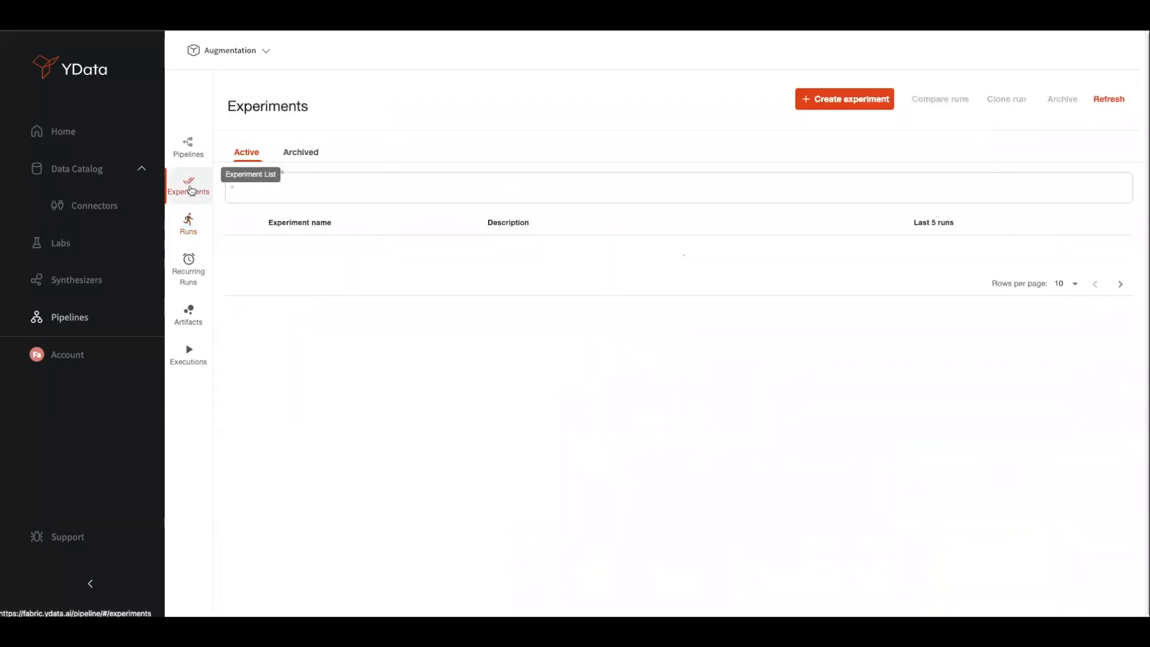
{"action": "left_click", "coordinate": [190, 156]}
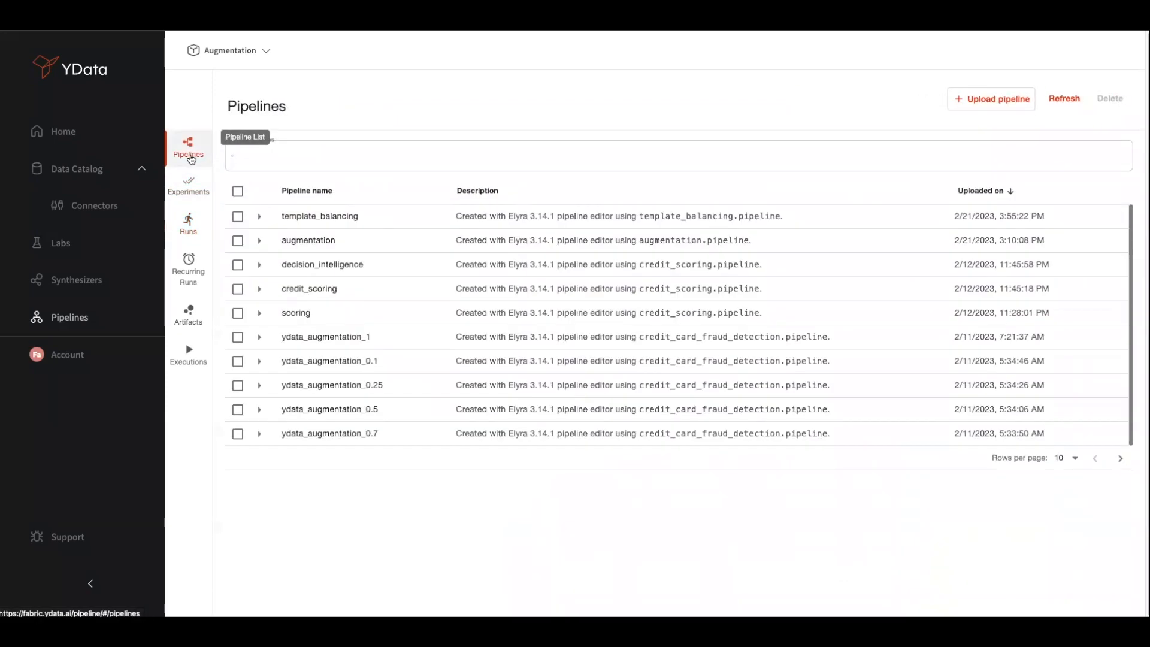
{"action": "left_click", "coordinate": [188, 185]}
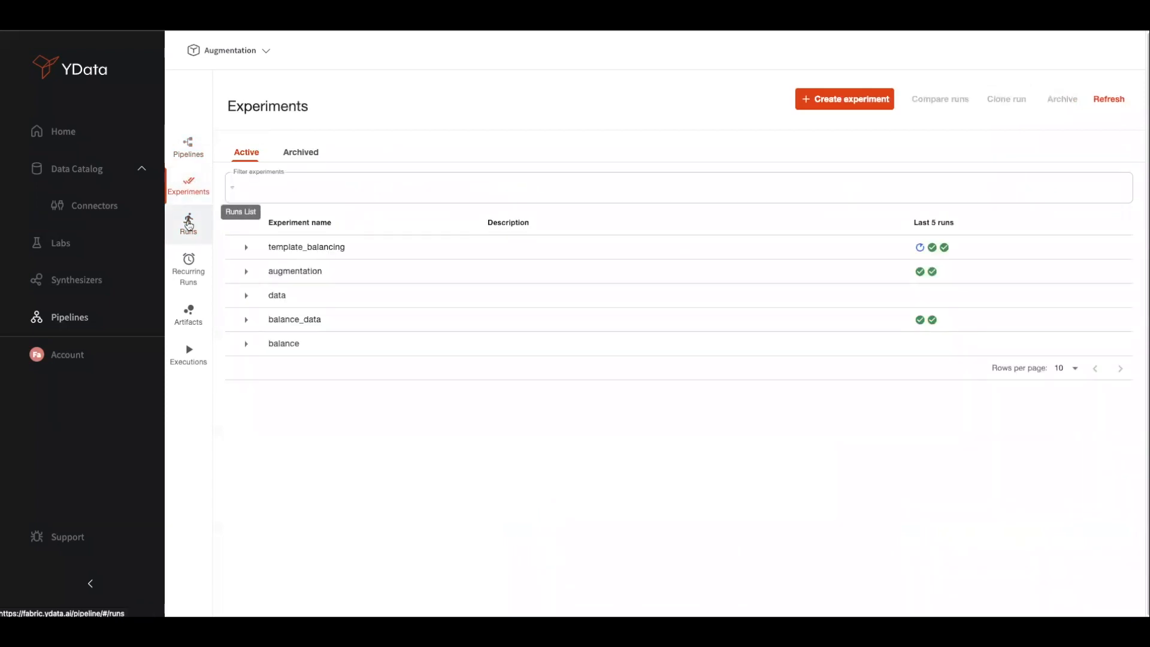
{"action": "left_click", "coordinate": [188, 224]}
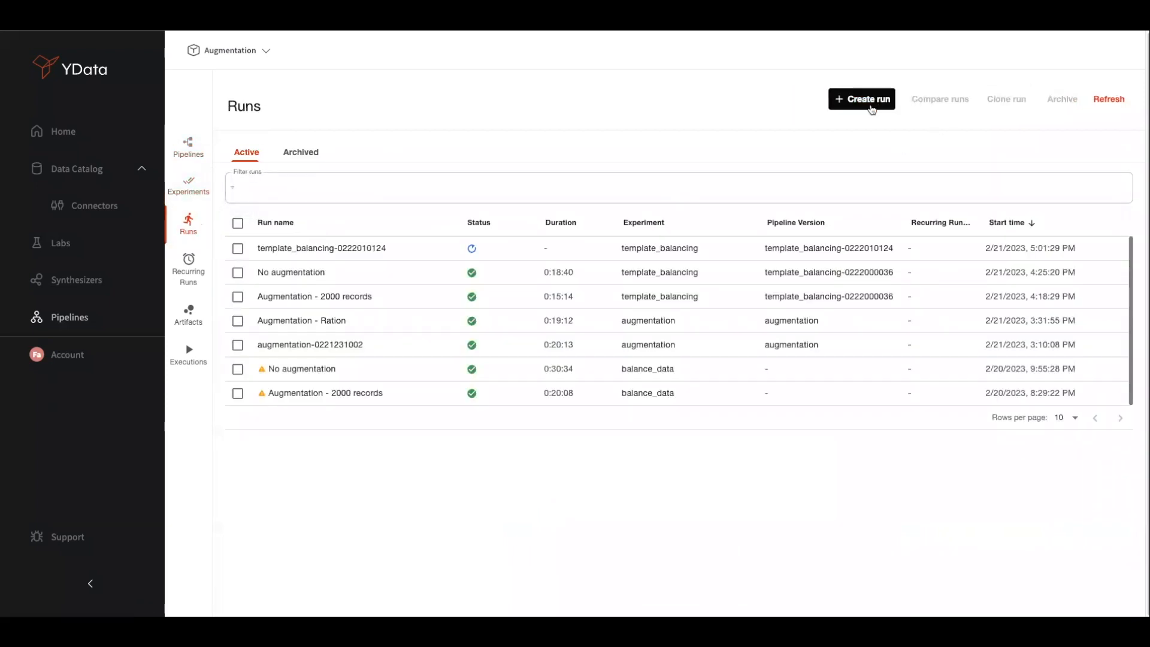
Create a run named 'No augmentation' on the template_balancing pipeline and experiment
{"action": "left_click", "coordinate": [872, 107]}
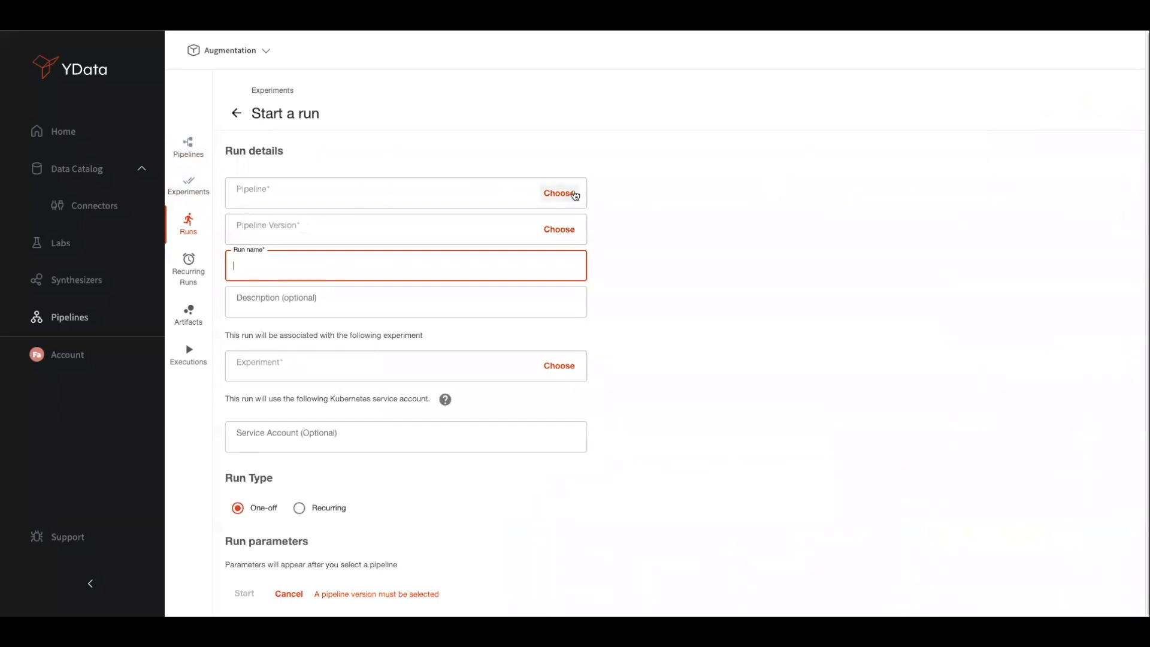
{"action": "left_click", "coordinate": [570, 193]}
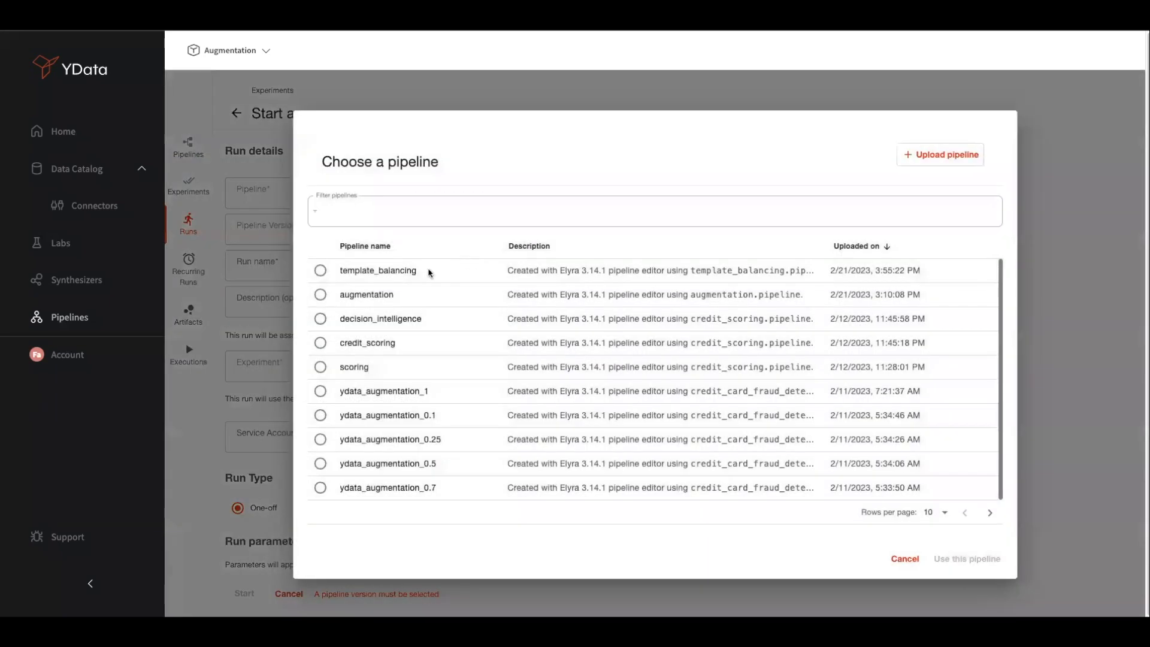
{"action": "left_click", "coordinate": [431, 272]}
{"action": "left_click", "coordinate": [966, 551]}
{"action": "left_click", "coordinate": [495, 275]}
{"action": "type", "text": "No au"}
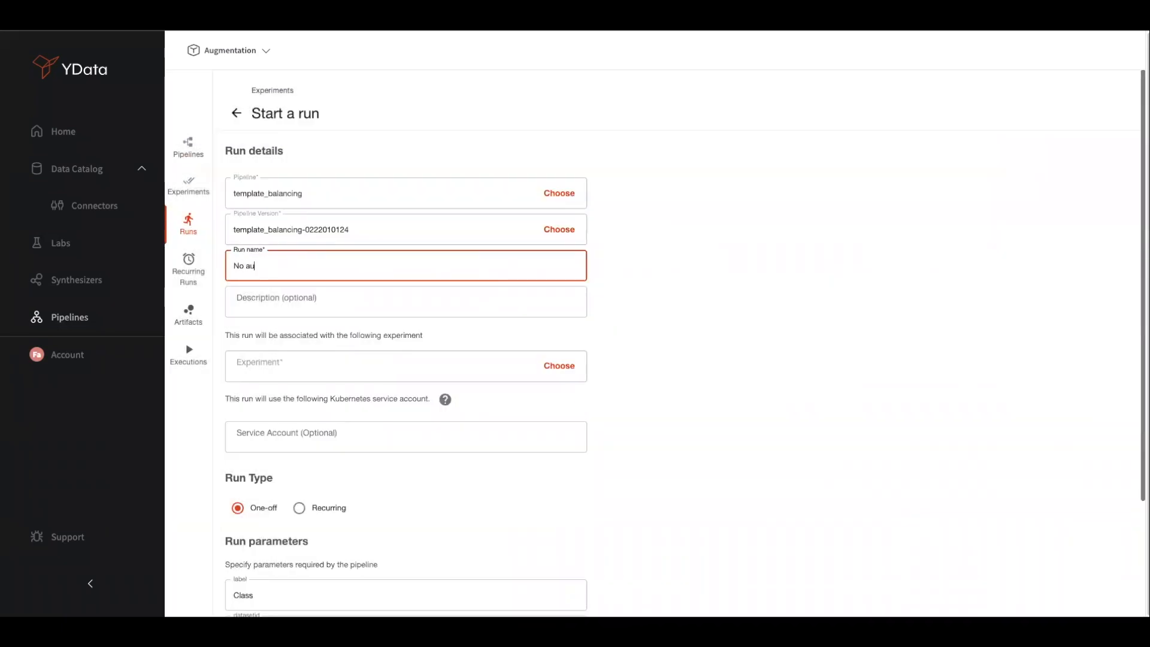
{"action": "type", "text": "gmentation"}
{"action": "left_click", "coordinate": [559, 366]}
{"action": "left_click", "coordinate": [466, 333]}
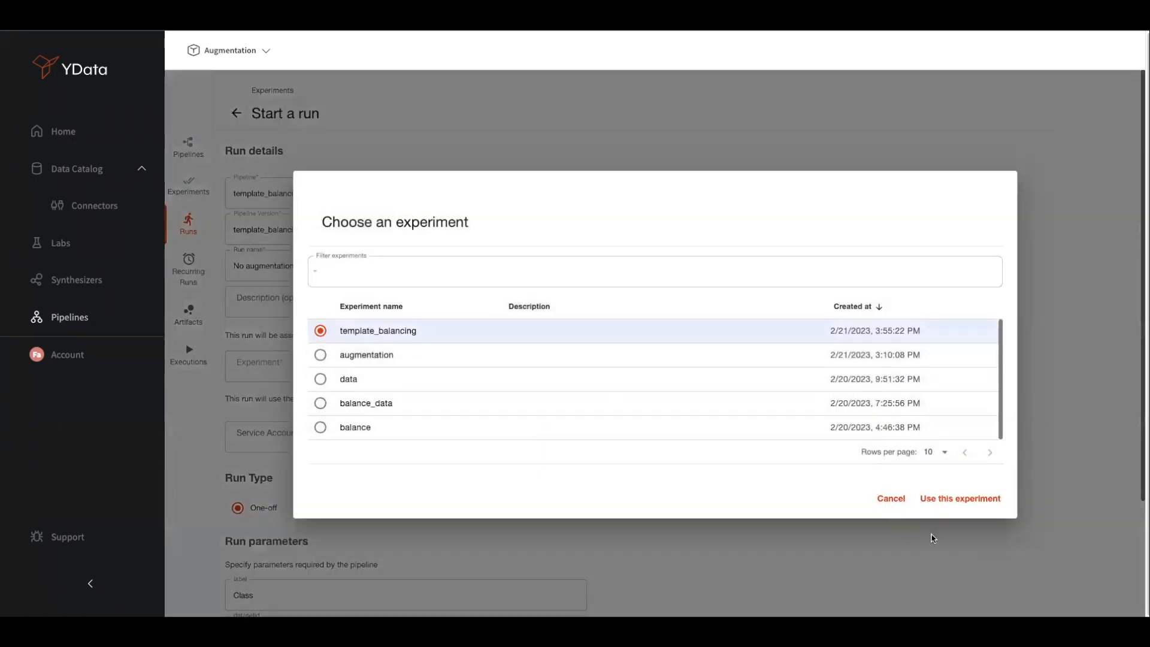
{"action": "left_click", "coordinate": [963, 499]}
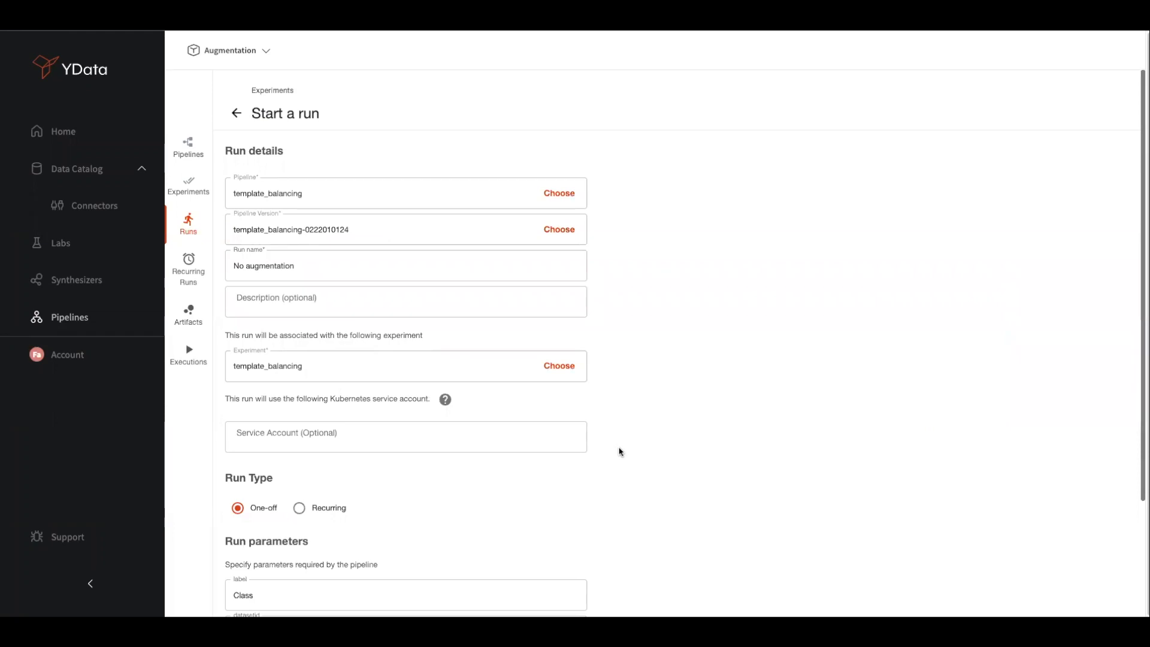
Set augment to False and sample to 0, then start the run
{"action": "scroll", "coordinate": [620, 452], "scroll_direction": "down", "scroll_amount": 3}
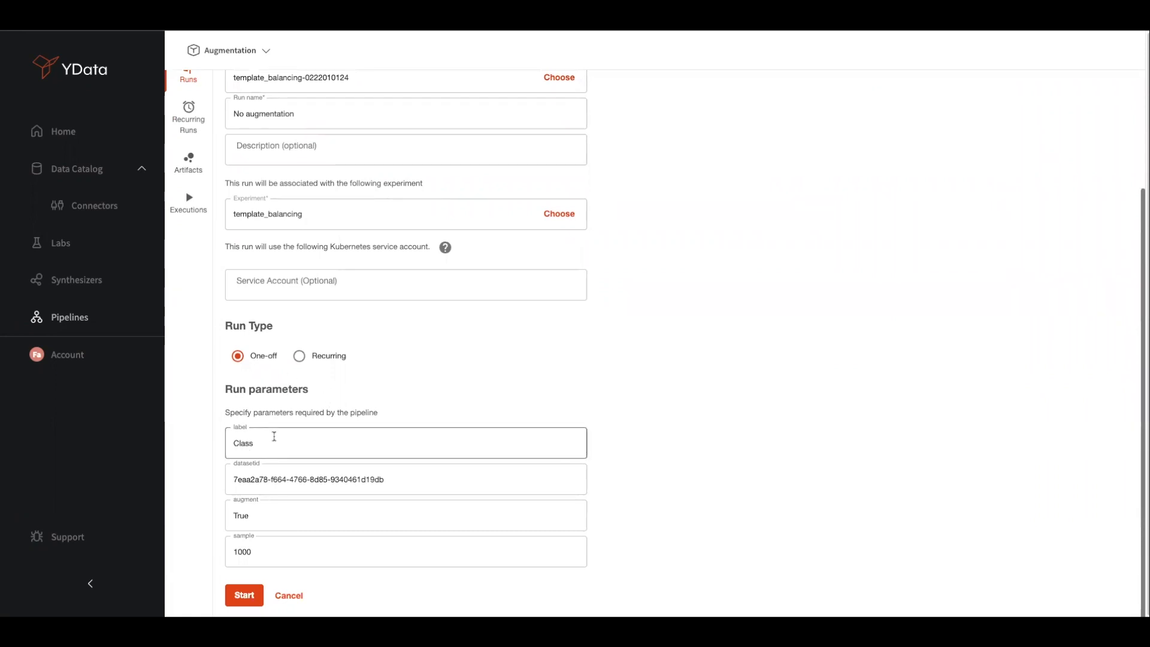
{"action": "double_click", "coordinate": [303, 526]}
{"action": "type", "text": "False"}
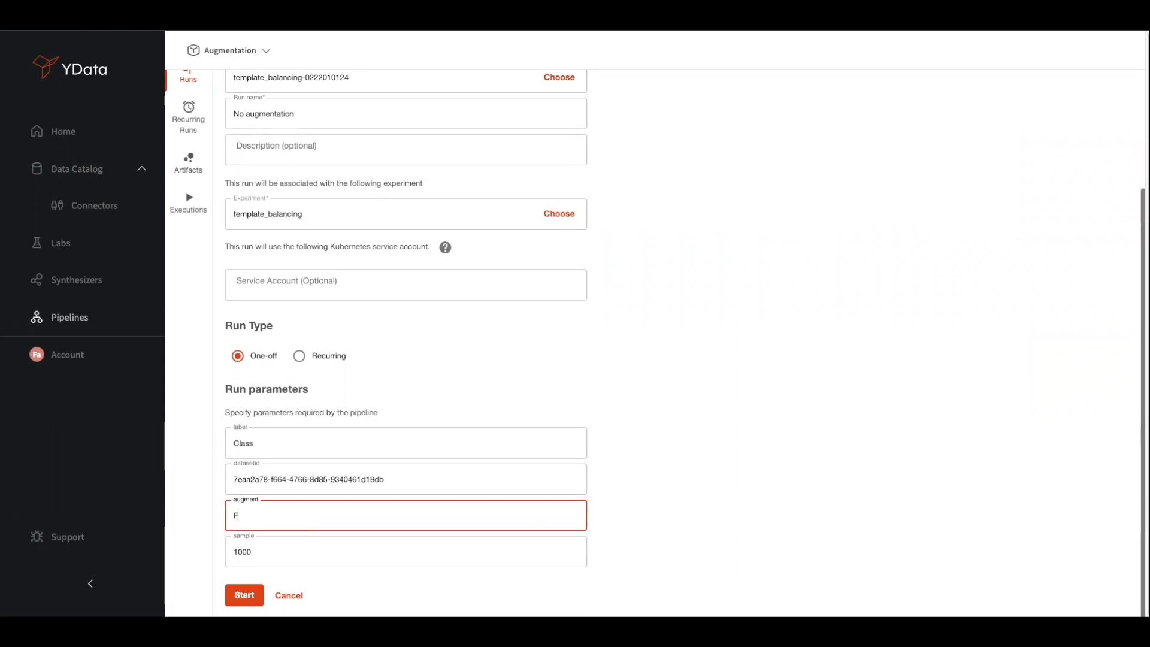
{"action": "double_click", "coordinate": [286, 553]}
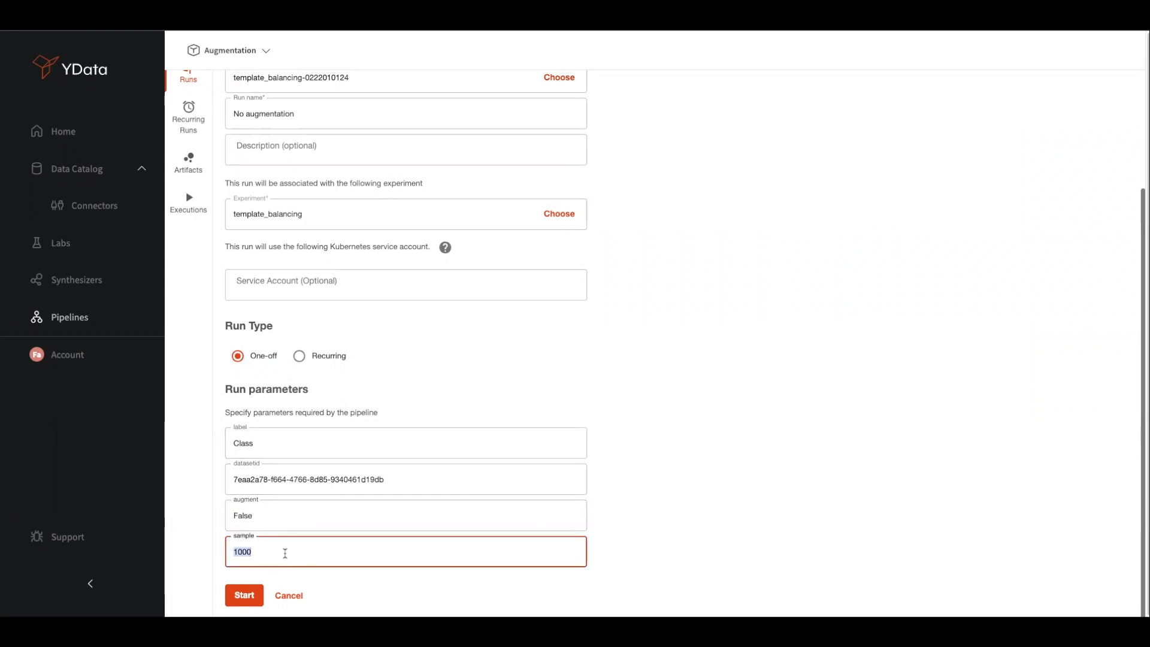
{"action": "type", "text": "0"}
{"action": "left_click", "coordinate": [341, 575]}
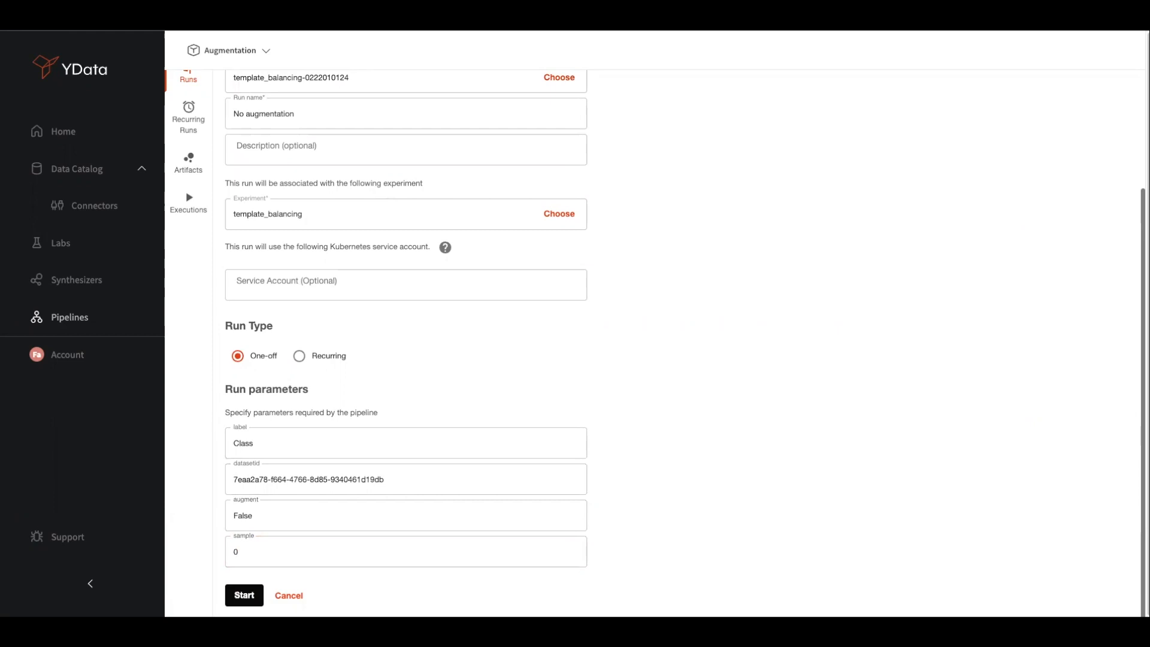
{"action": "left_click", "coordinate": [251, 596]}
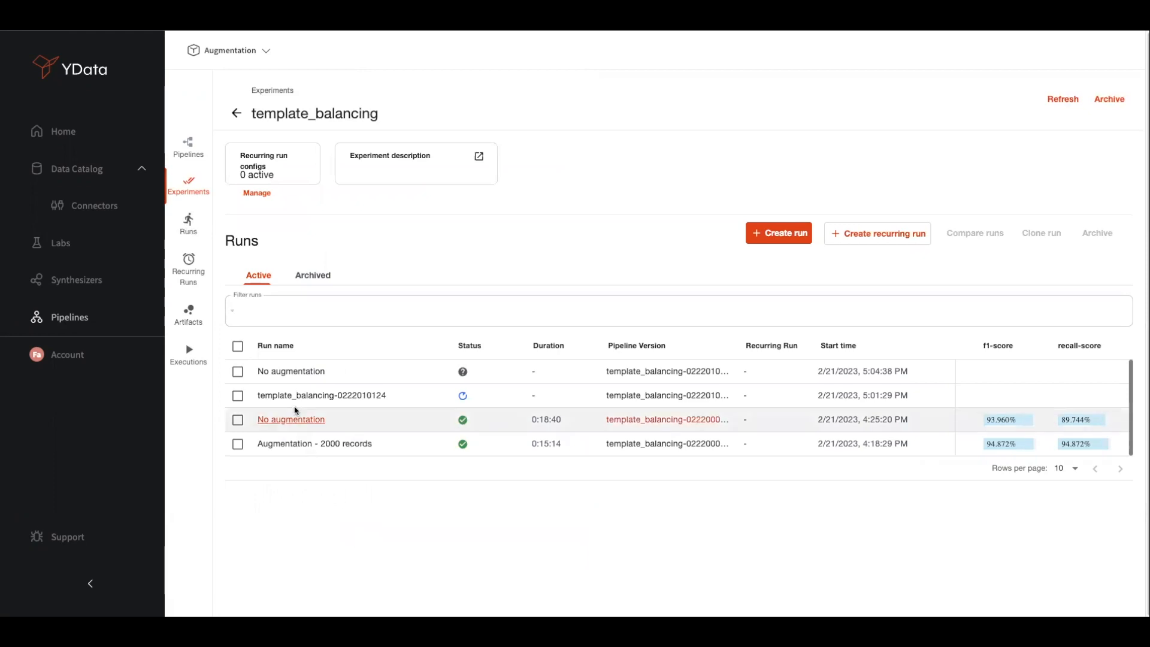
Compare the three newest runs' parameters and metrics, then return to the full Runs list
{"action": "left_click", "coordinate": [237, 372]}
{"action": "left_click", "coordinate": [238, 396]}
{"action": "left_click", "coordinate": [238, 419]}
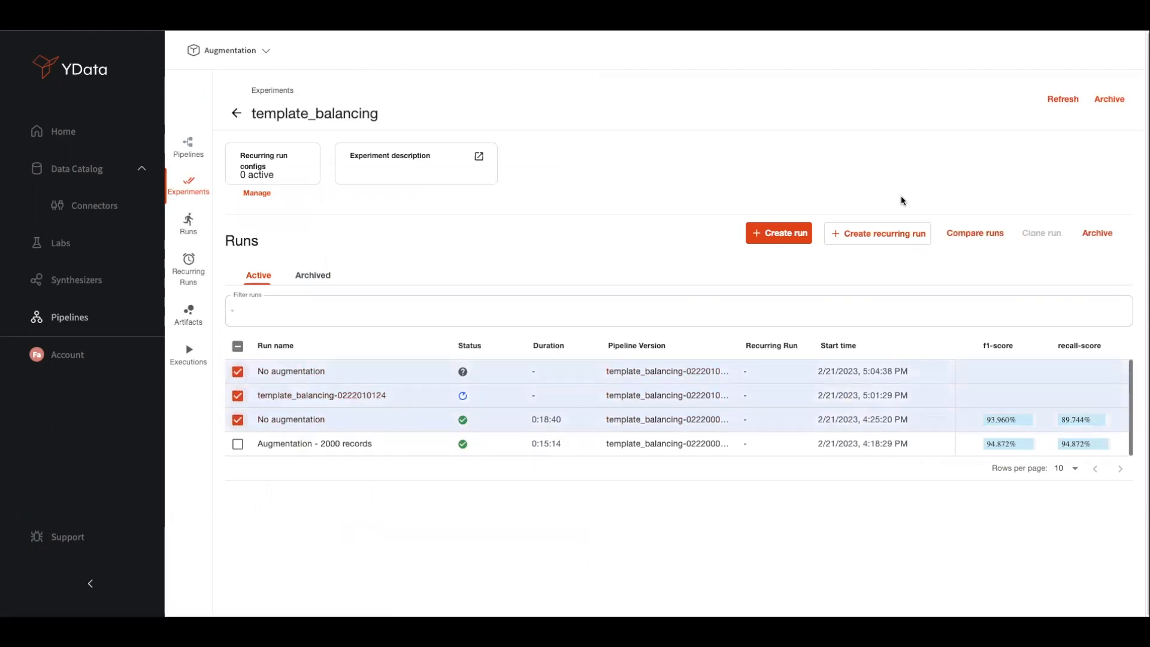
{"action": "left_click", "coordinate": [968, 226]}
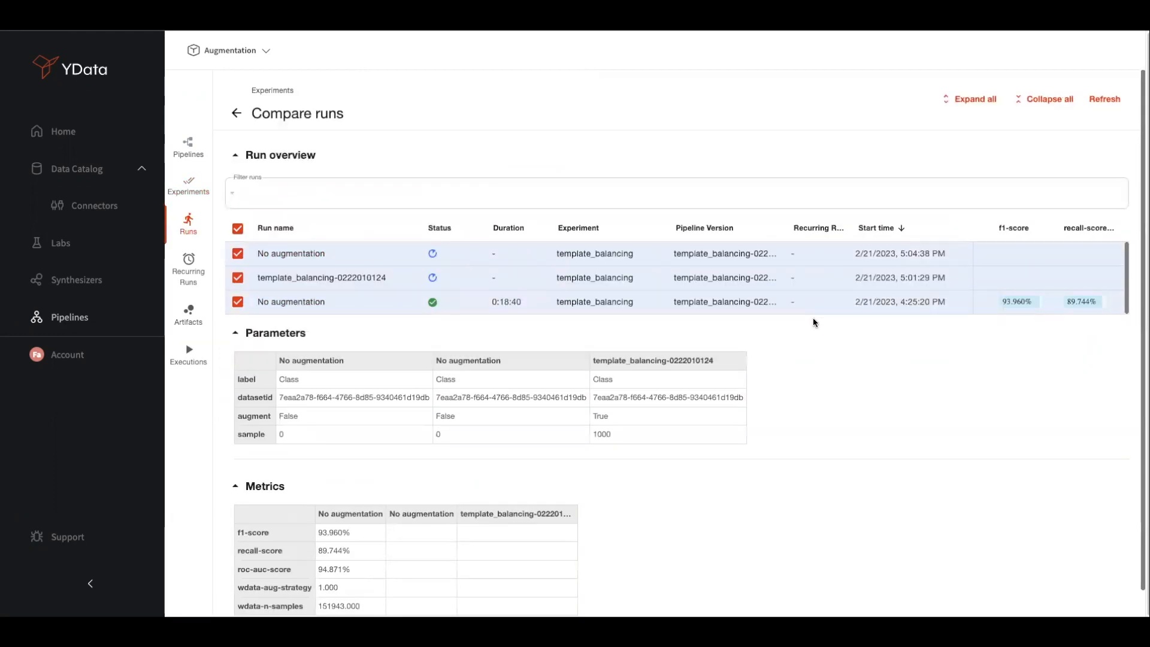
{"action": "scroll", "coordinate": [789, 386], "scroll_direction": "down", "scroll_amount": 1}
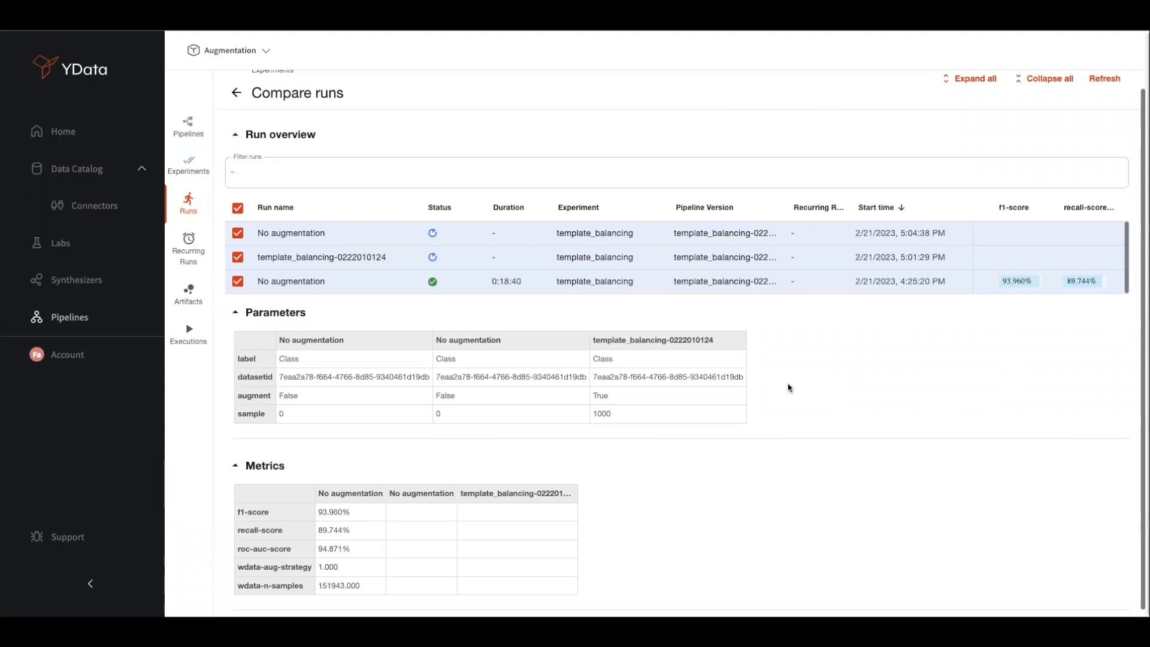
{"action": "left_click", "coordinate": [238, 93]}
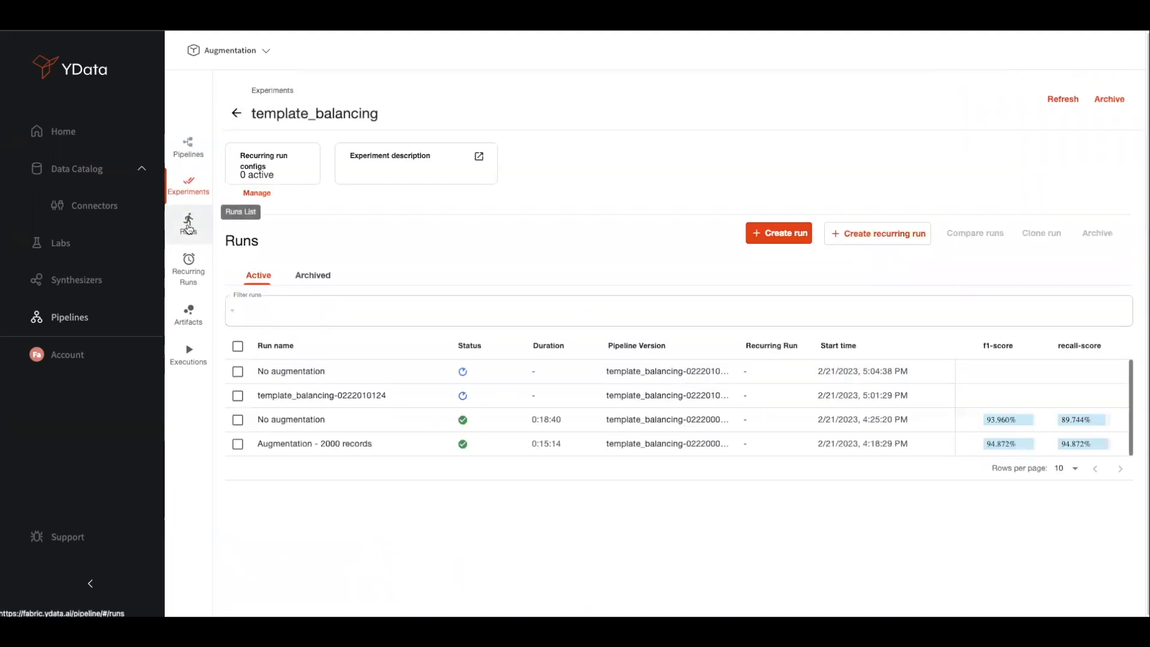
{"action": "left_click", "coordinate": [188, 226]}
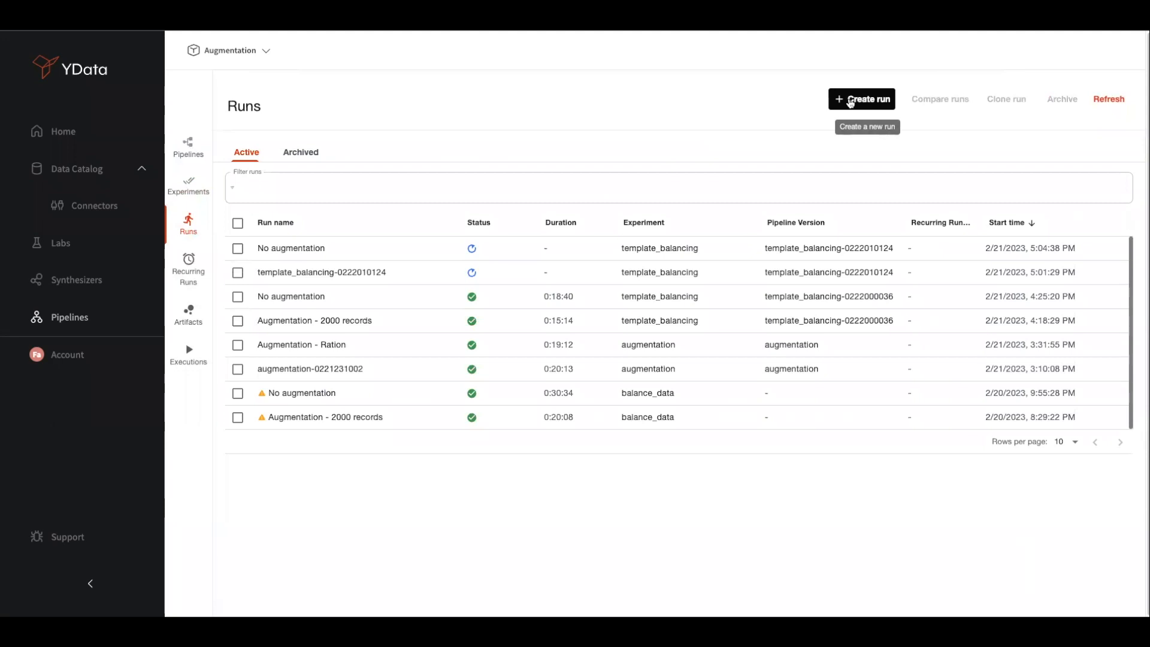
Begin a new run on the template_balancing pipeline
{"action": "left_click", "coordinate": [851, 101]}
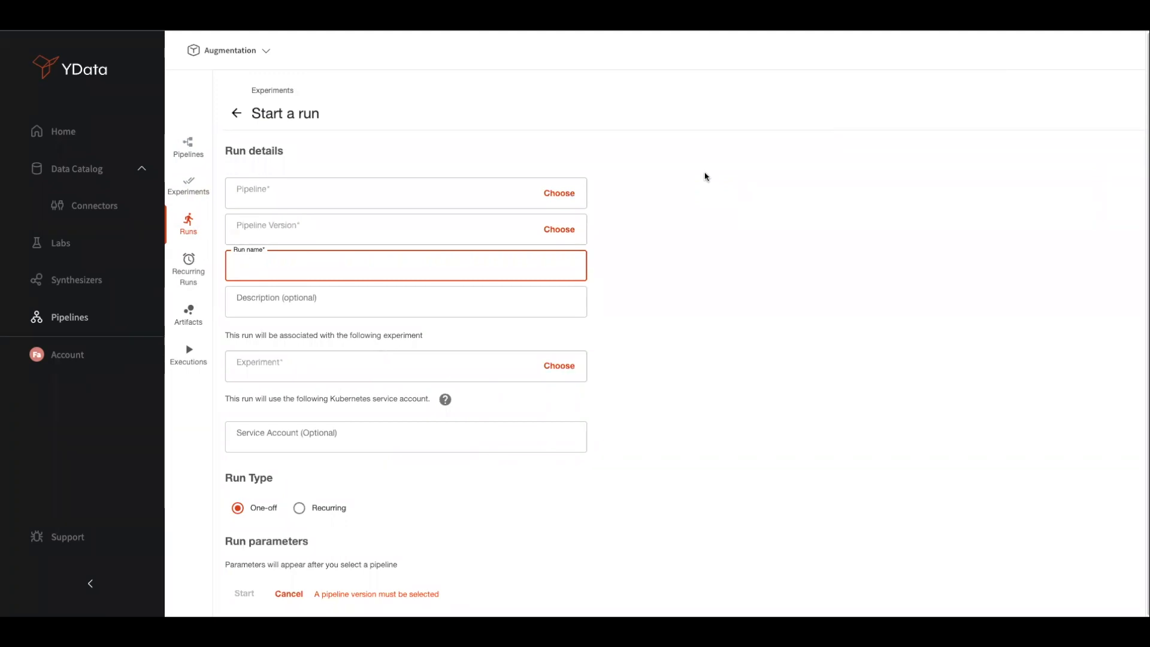
{"action": "left_click", "coordinate": [568, 192]}
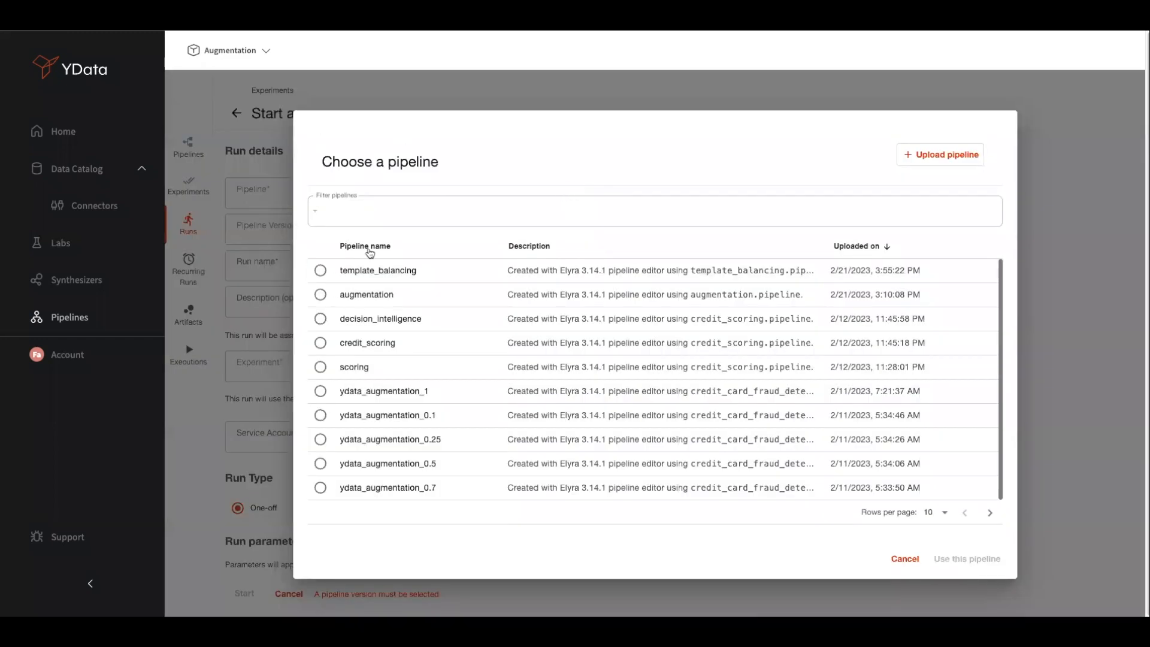
{"action": "left_click", "coordinate": [361, 267]}
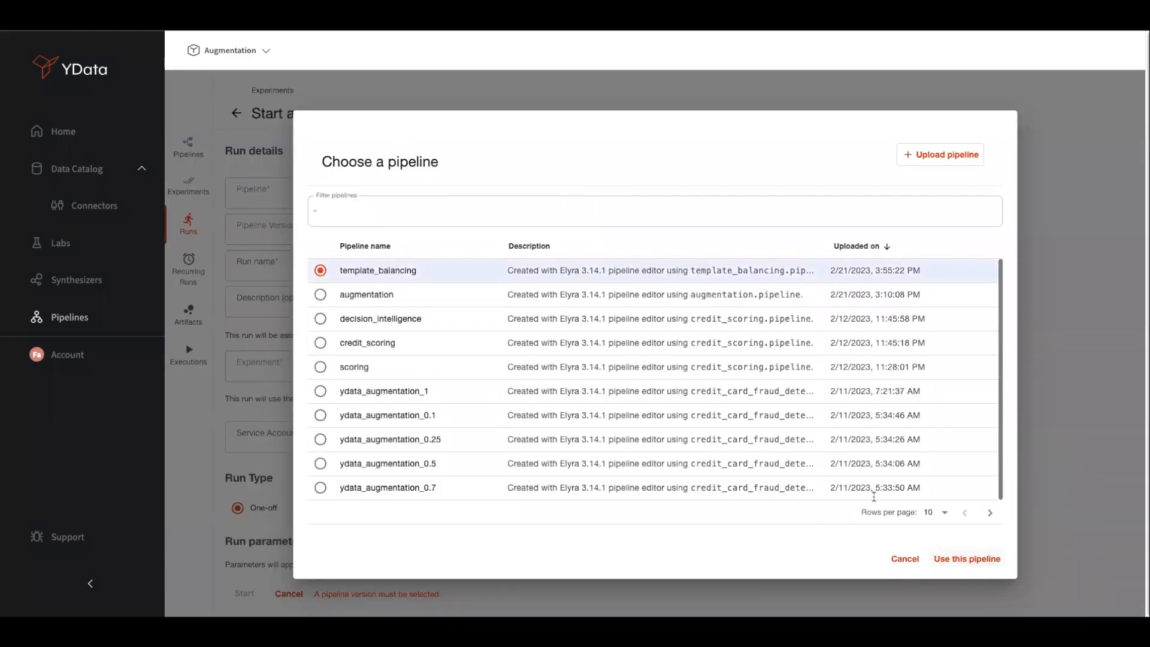
{"action": "left_click", "coordinate": [965, 559]}
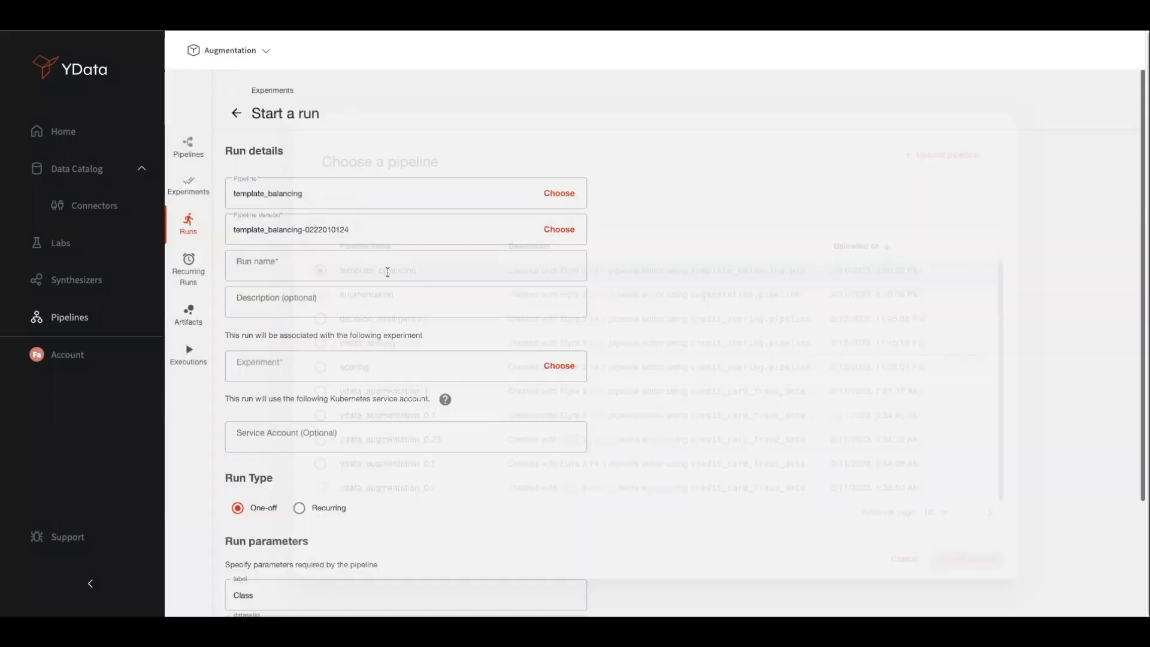
Name the run 'Augmentation strategy validation' and pick the augmentation experiment
{"action": "type", "text": "Augmentatio"}
{"action": "type", "text": "n startgey"}
{"action": "key", "text": "BackSpace"}
{"action": "key", "text": "BackSpace"}
{"action": "type", "text": "rategy va"}
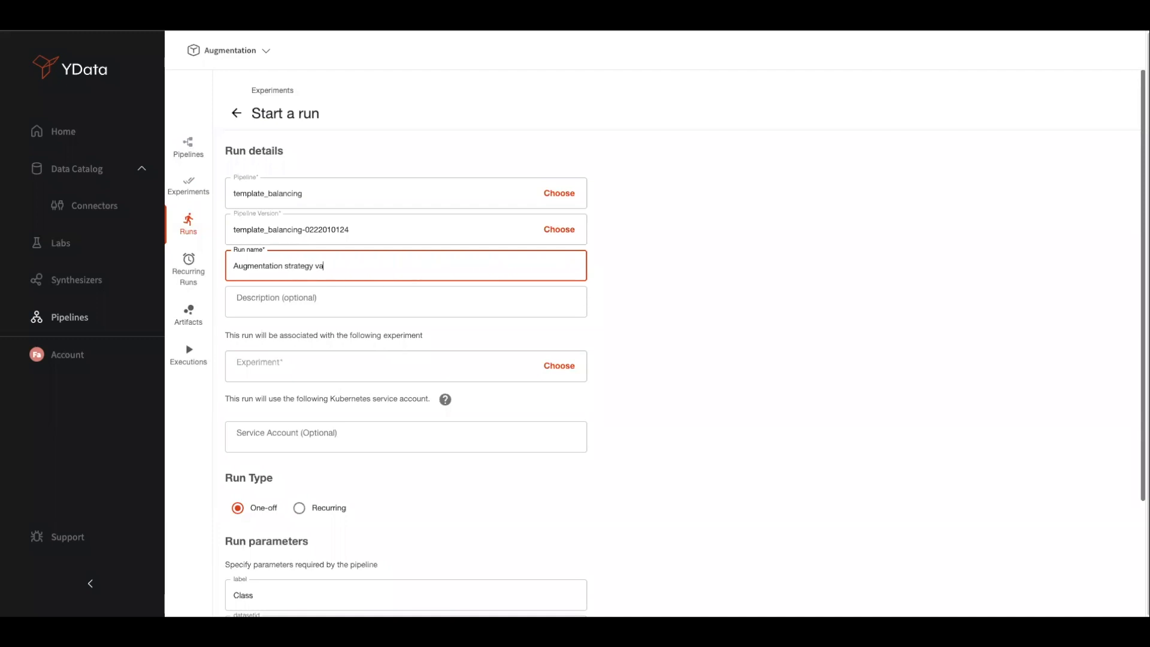
{"action": "type", "text": "lidation"}
{"action": "left_click", "coordinate": [558, 365]}
{"action": "left_click", "coordinate": [461, 353]}
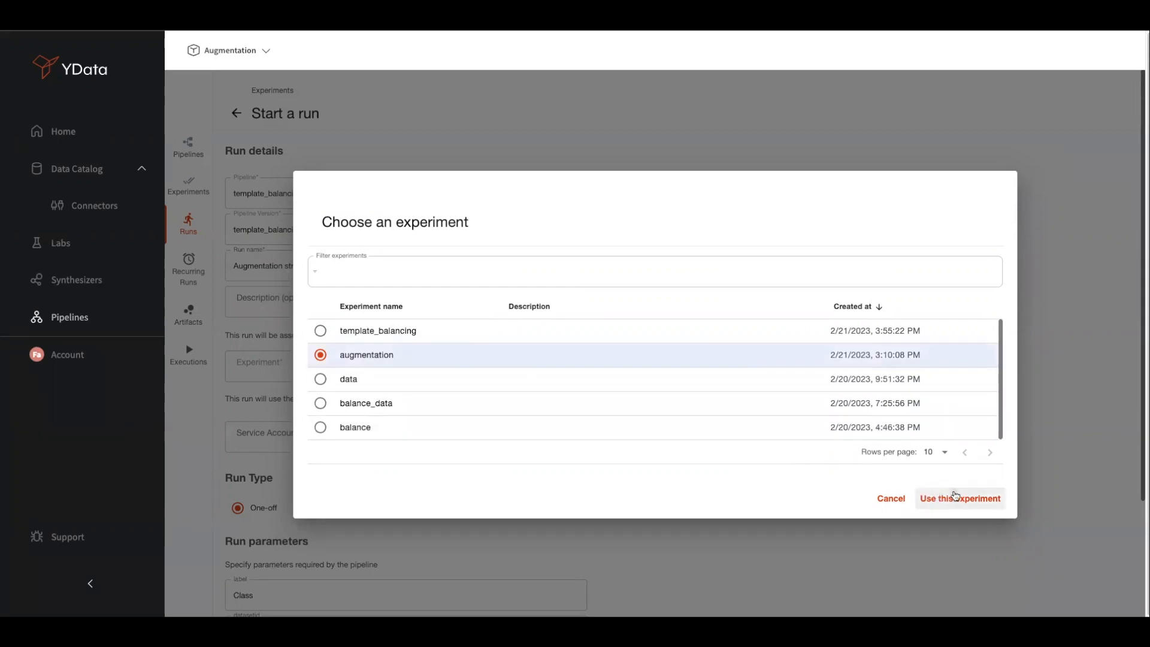
Confirm the augmentation experiment for the run and switch the run type to Recurring
{"action": "left_click", "coordinate": [957, 497]}
{"action": "scroll", "coordinate": [601, 396], "scroll_direction": "down", "scroll_amount": 3}
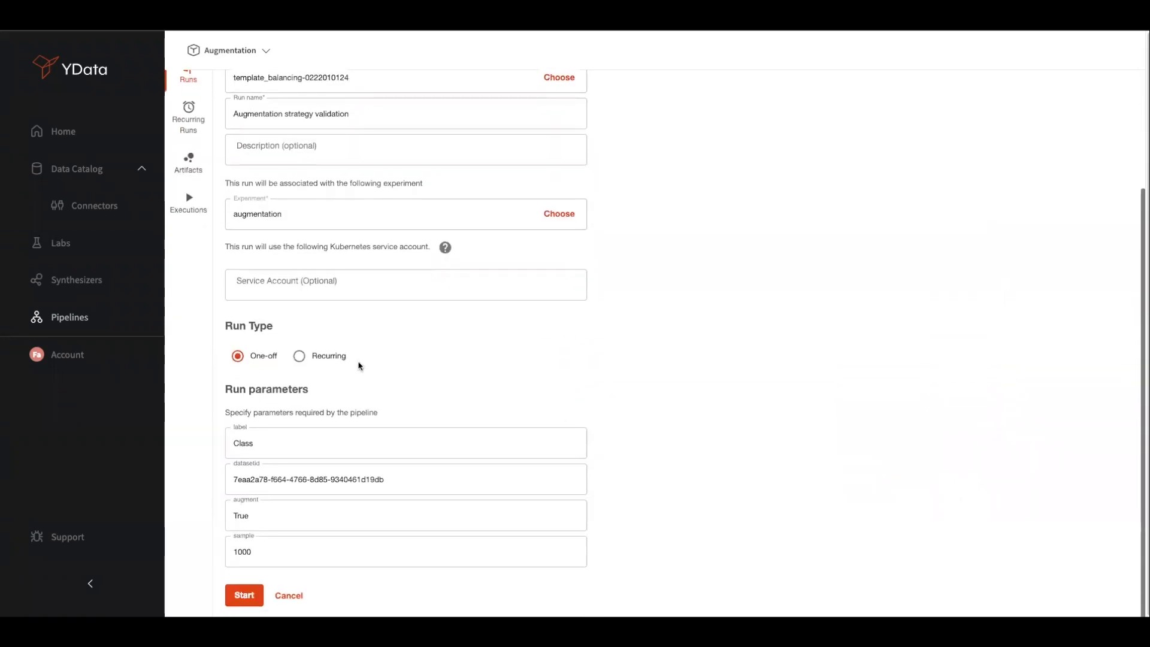
{"action": "left_click", "coordinate": [324, 359]}
{"action": "scroll", "coordinate": [360, 377], "scroll_direction": "down", "scroll_amount": 2}
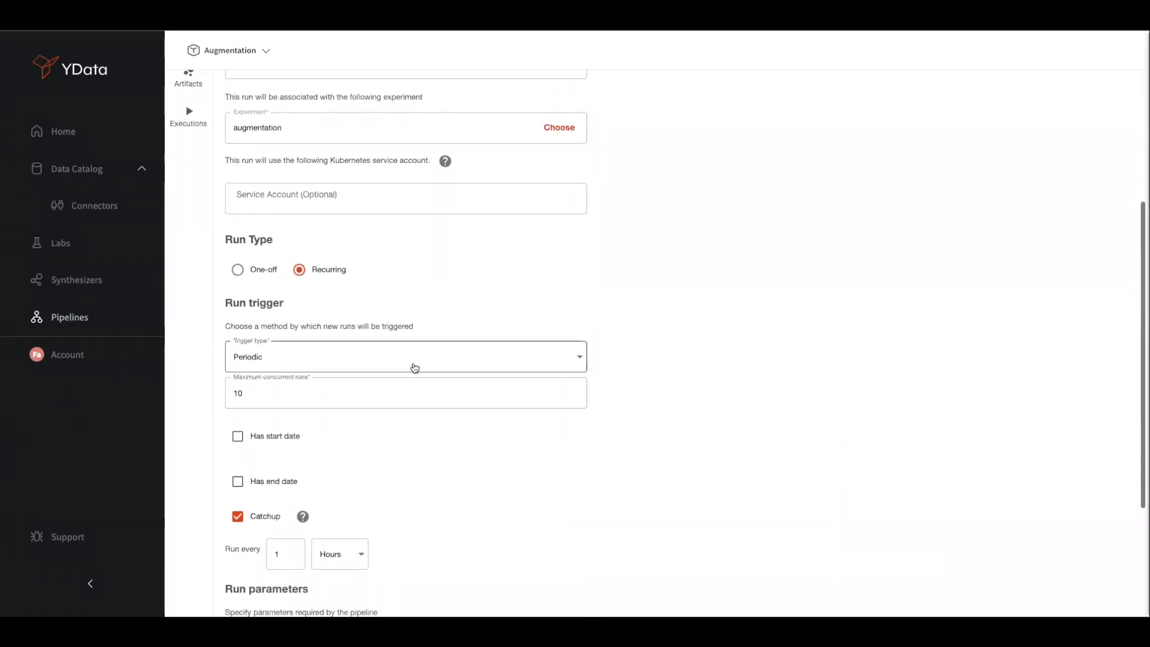
Set the trigger type to an hourly Cron schedule, with 10 concurrent runs max
{"action": "left_click", "coordinate": [445, 349]}
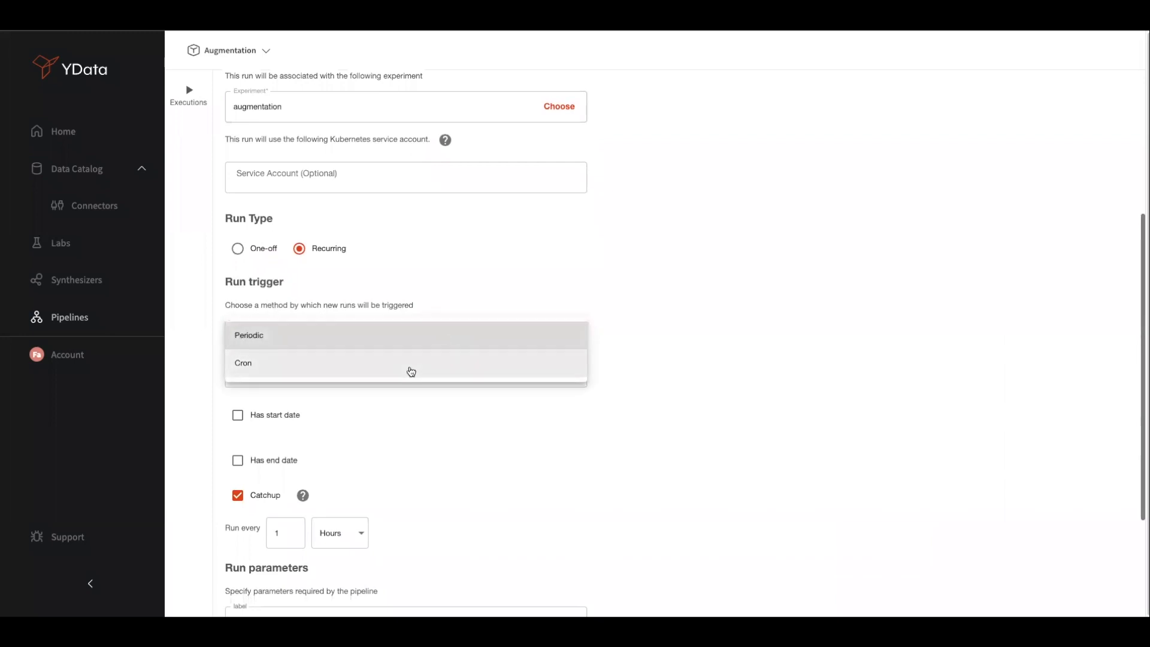
{"action": "left_click", "coordinate": [411, 372]}
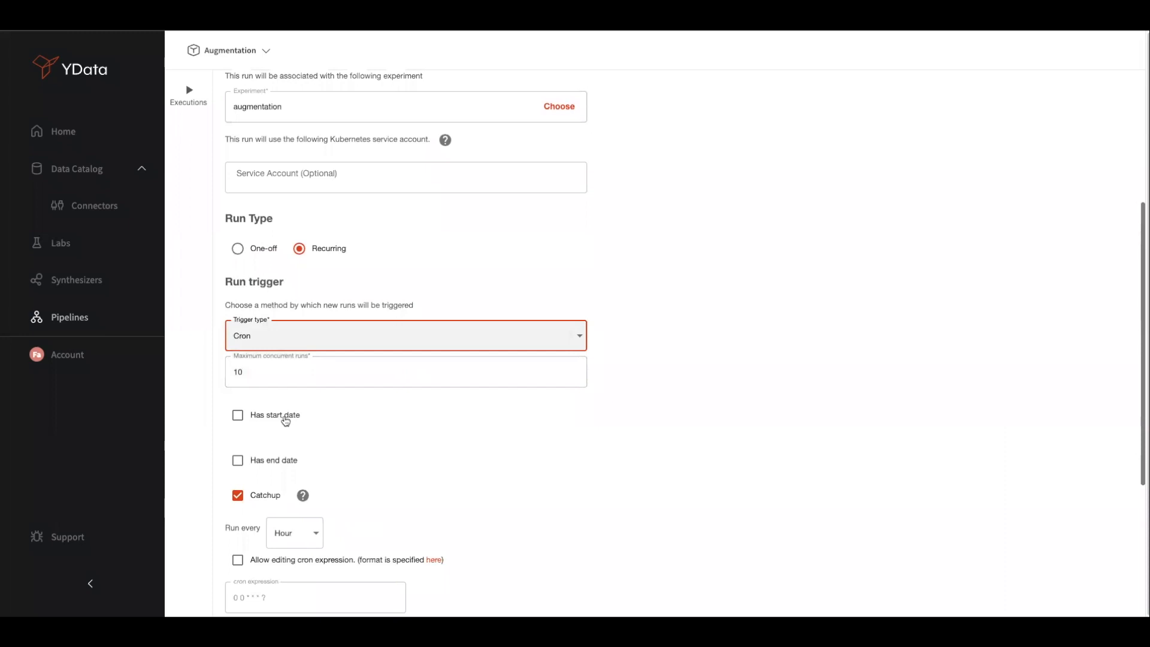
{"action": "scroll", "coordinate": [434, 465], "scroll_direction": "down", "scroll_amount": 4}
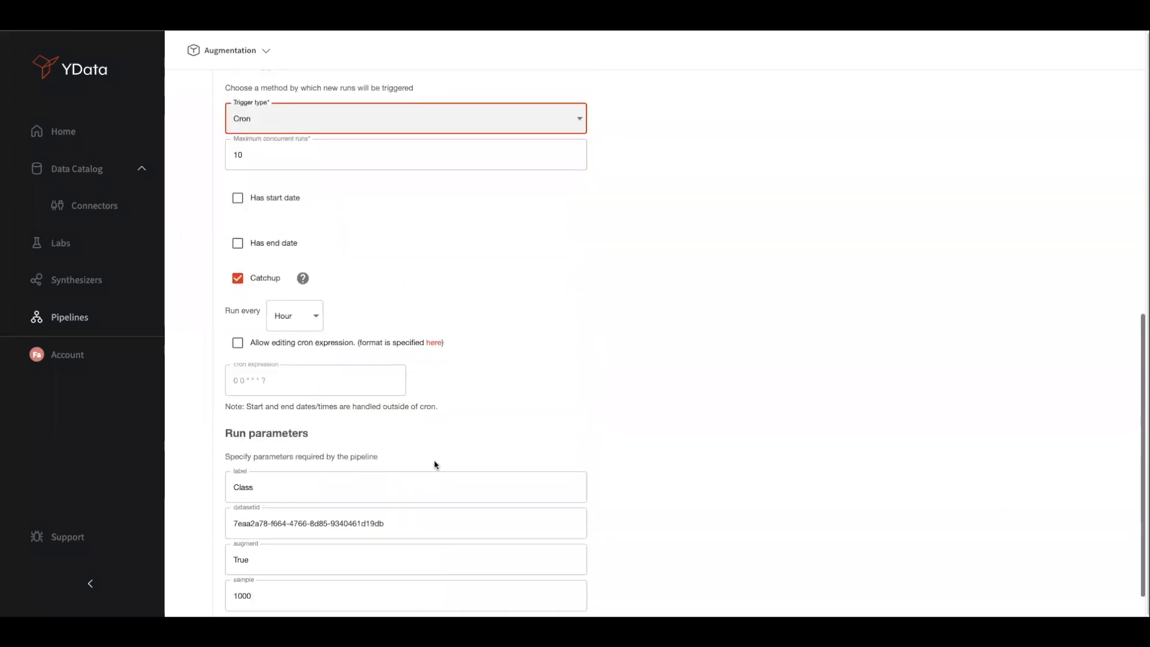
{"action": "mouse_move", "coordinate": [303, 278]}
{"action": "scroll", "coordinate": [537, 316], "scroll_direction": "down", "scroll_amount": 1}
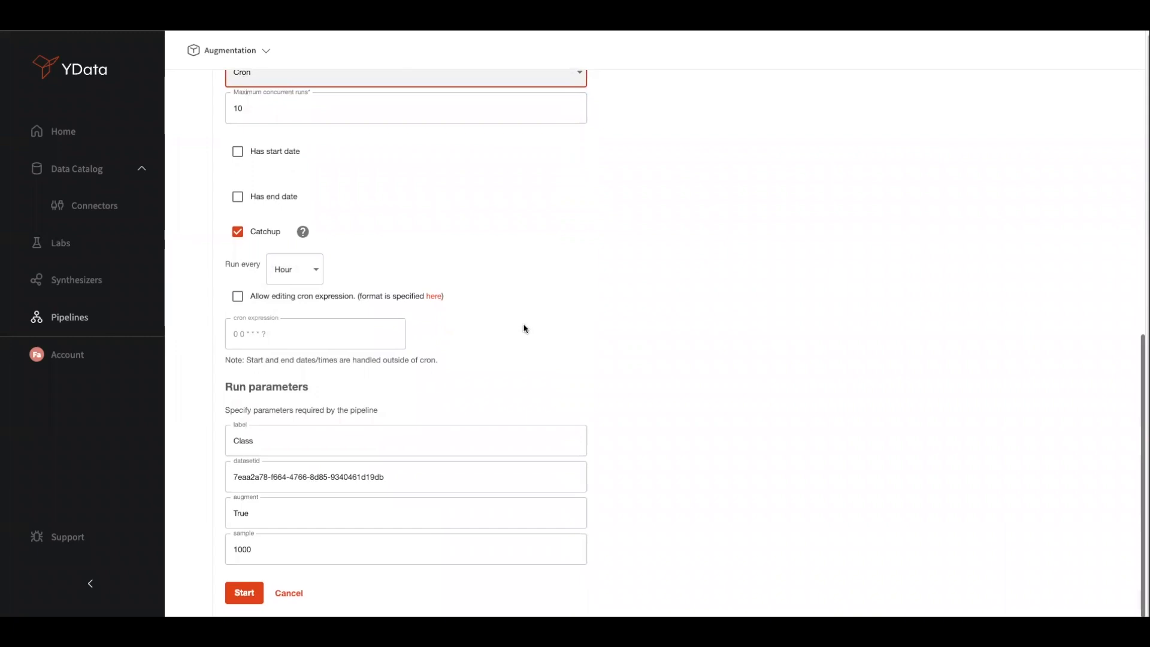